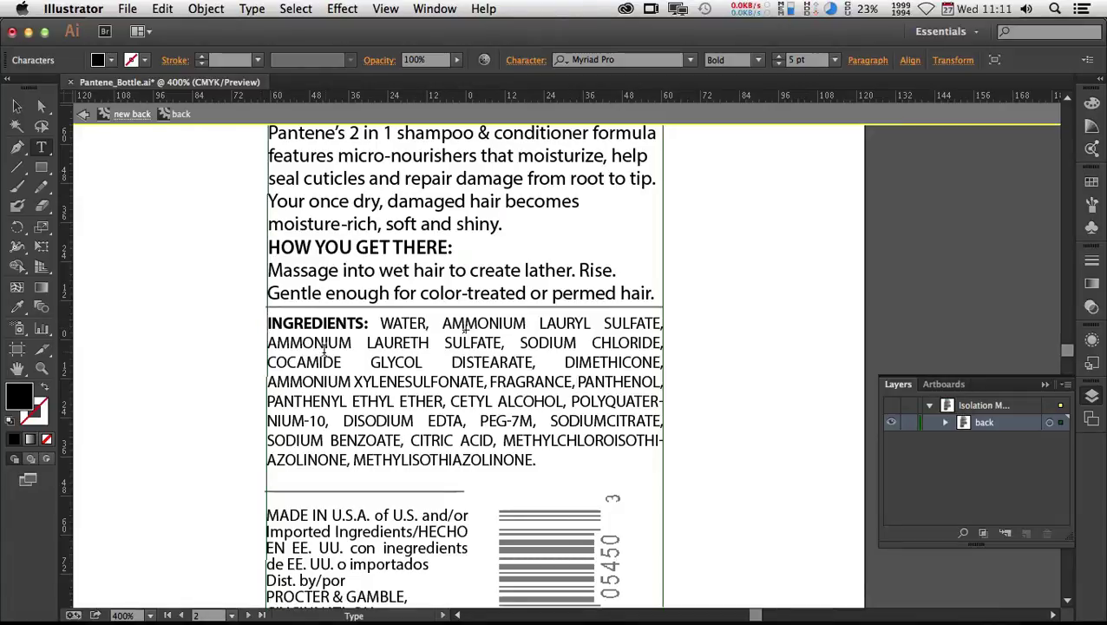
- Select the ingredients paragraph and bring up the Paragraph panel's flyout menu
{"action": "left_click_drag", "start_coordinate": [318, 344], "coordinate": [510, 473]}
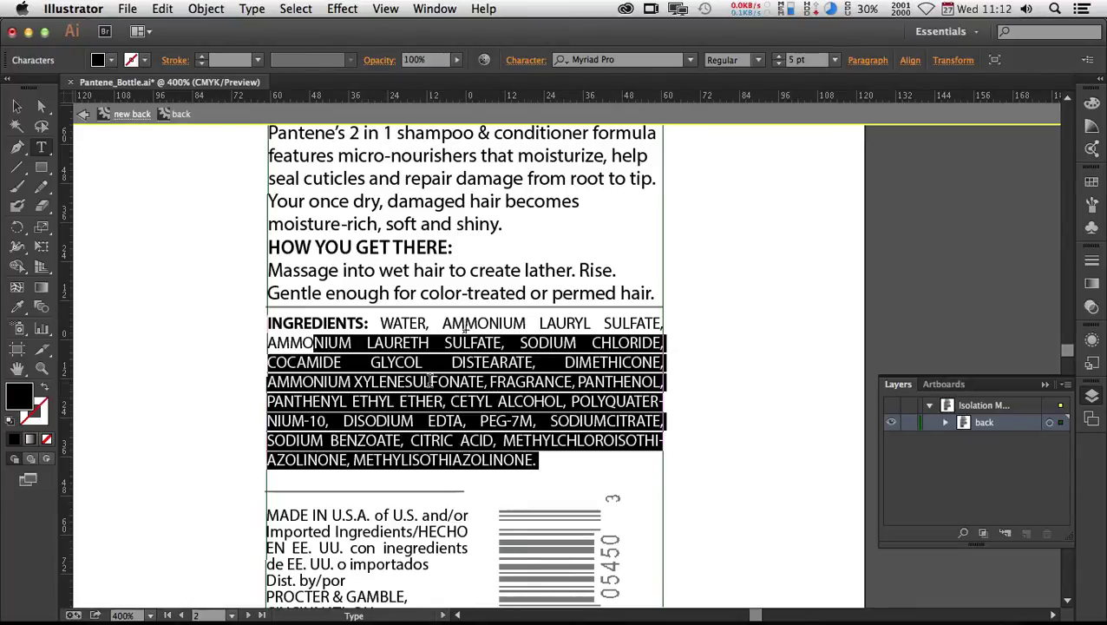
{"action": "left_click", "coordinate": [865, 60]}
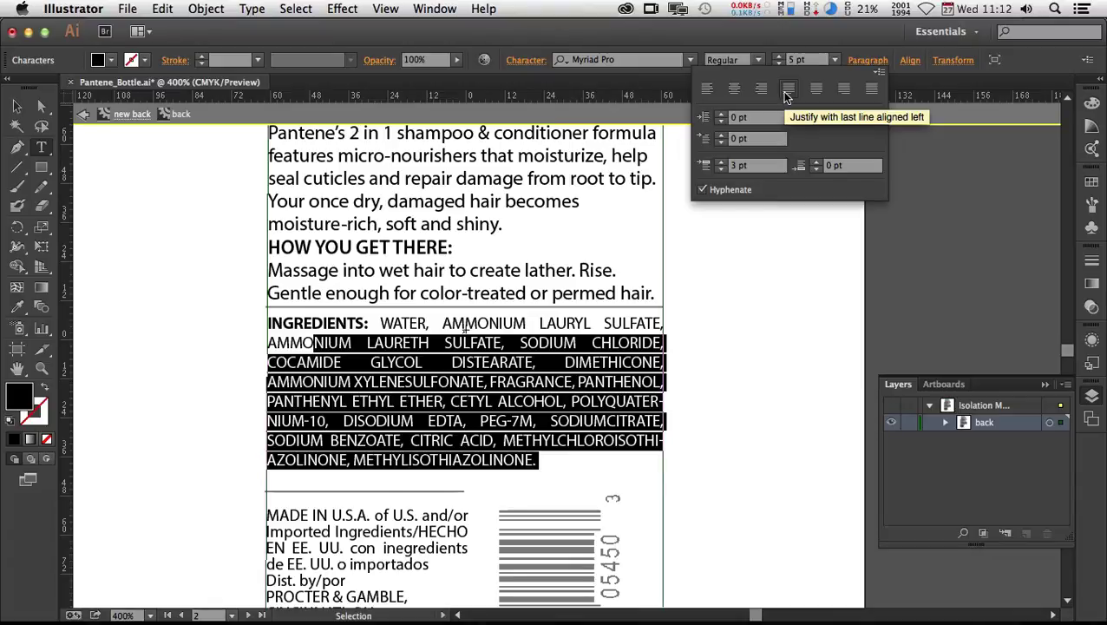
{"action": "left_click", "coordinate": [879, 73]}
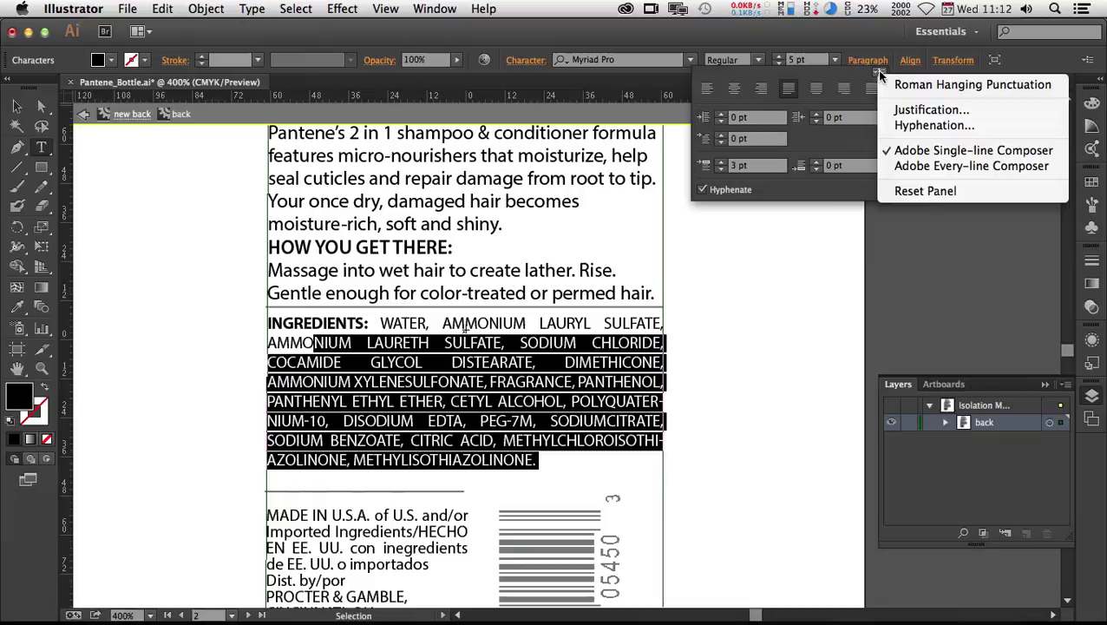
- In Hyphenation, set Words Longer Than to 5 letters and Hyphen Limit to 3
{"action": "left_click", "coordinate": [920, 126]}
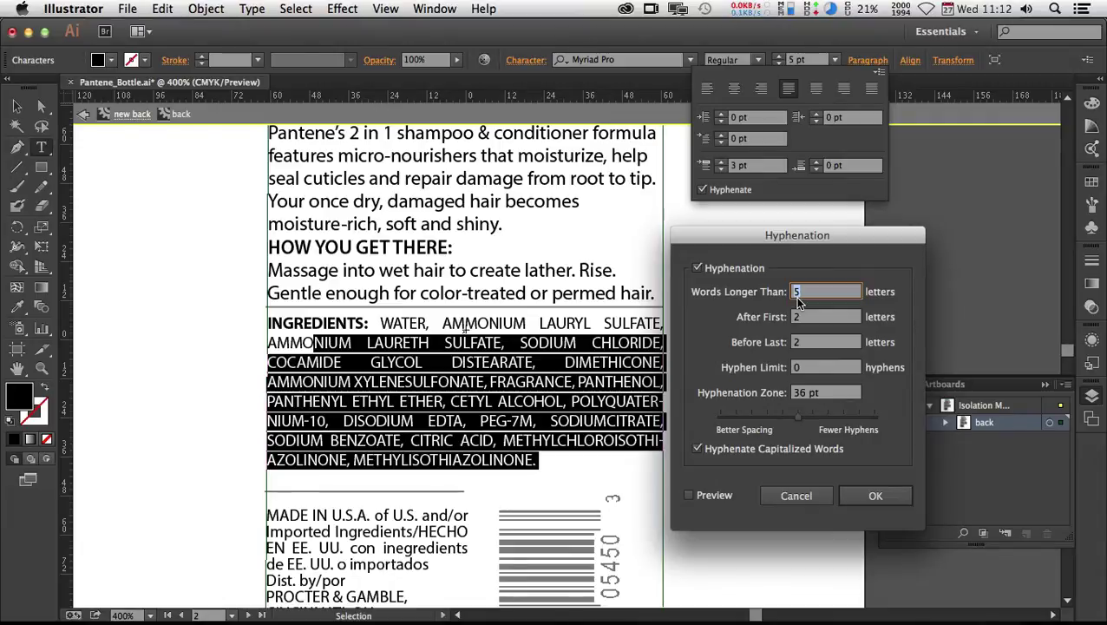
{"action": "key", "text": "Down"}
{"action": "left_click", "coordinate": [799, 368]}
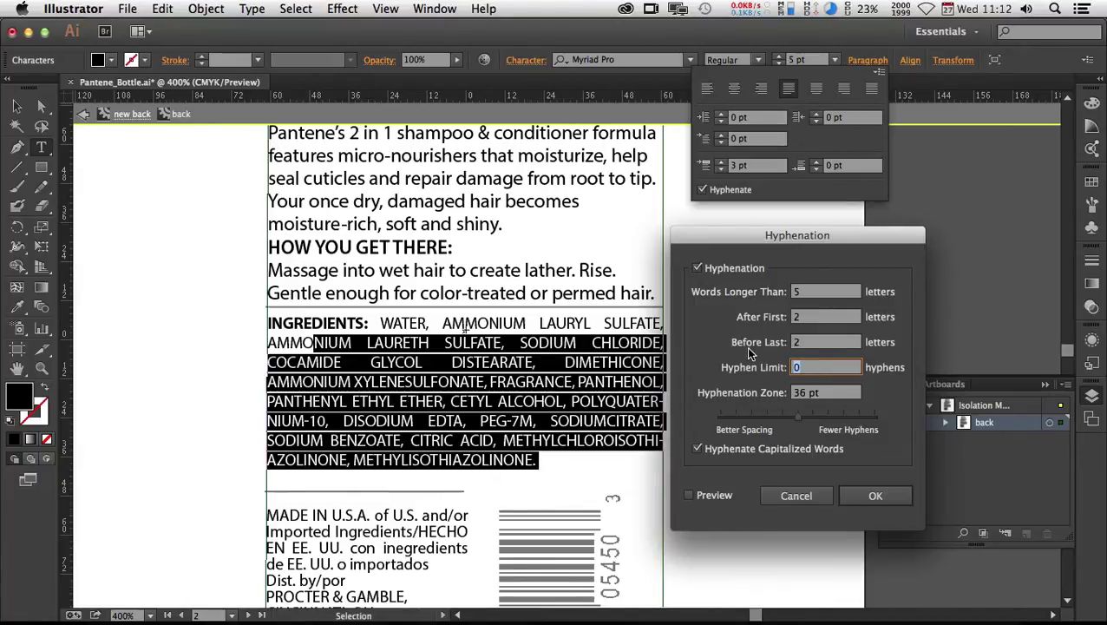
{"action": "type", "text": "3"}
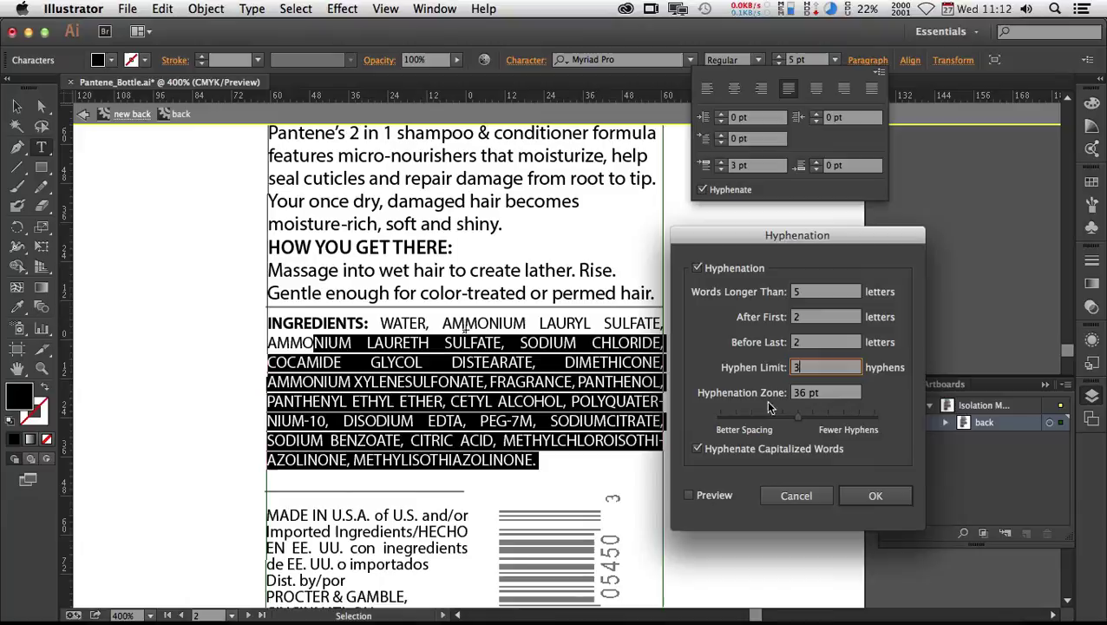
- With Preview on, slide toward Better Spacing, set a 30 pt hyphenation zone and apply
{"action": "left_click", "coordinate": [692, 495]}
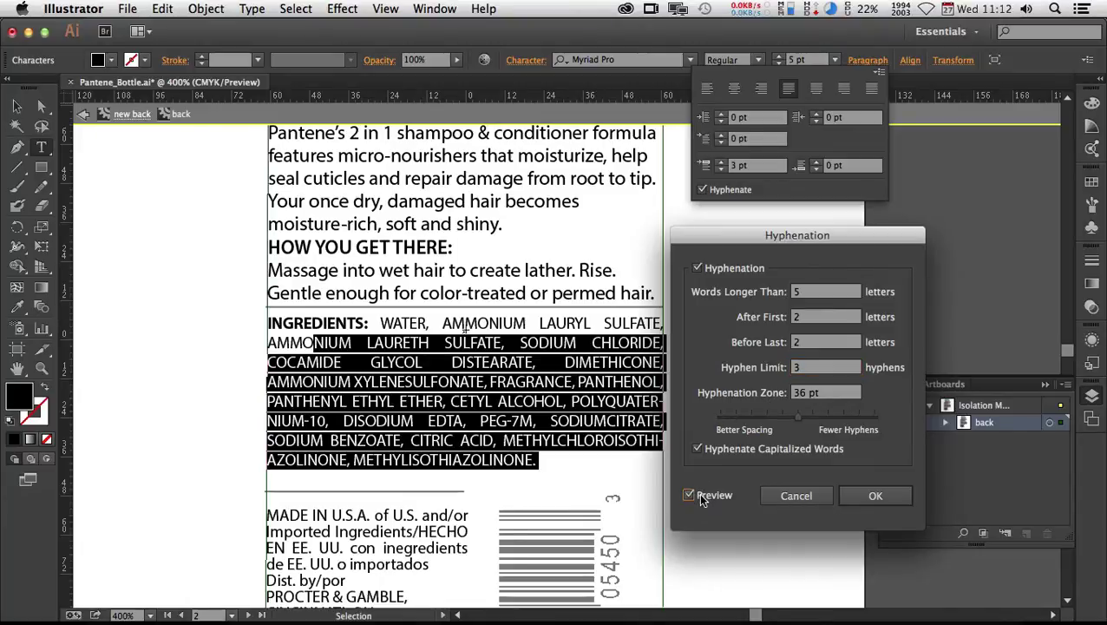
{"action": "left_click_drag", "start_coordinate": [802, 419], "coordinate": [721, 428]}
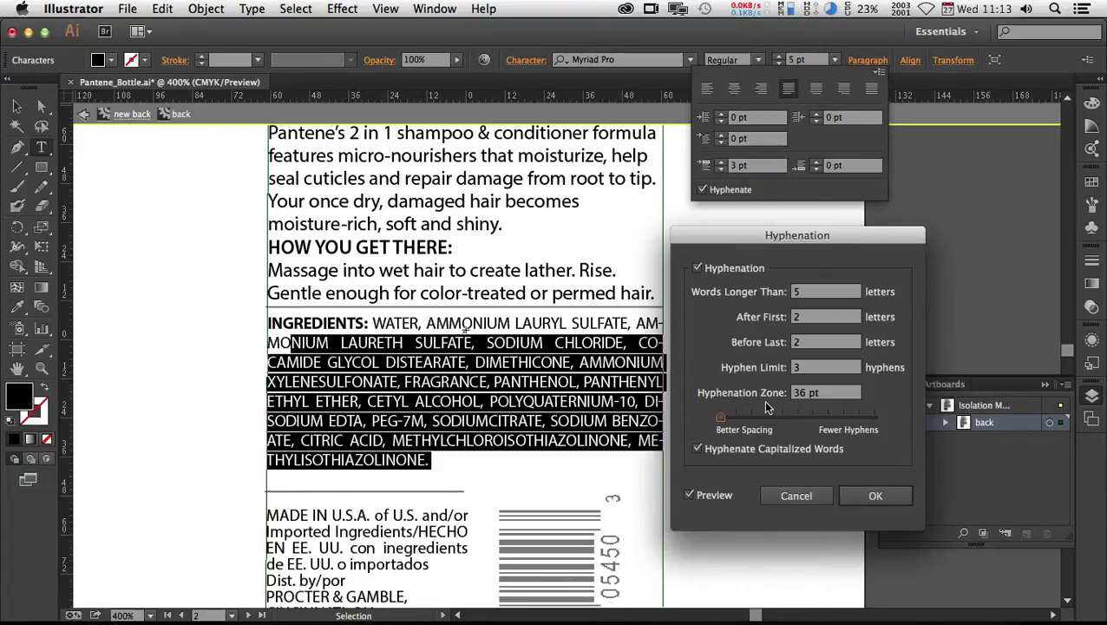
{"action": "left_click", "coordinate": [798, 395]}
{"action": "key", "text": "Down"}
{"action": "key", "text": "Down"}
{"action": "key", "text": "Down"}
{"action": "key", "text": "Down"}
{"action": "key", "text": "Down"}
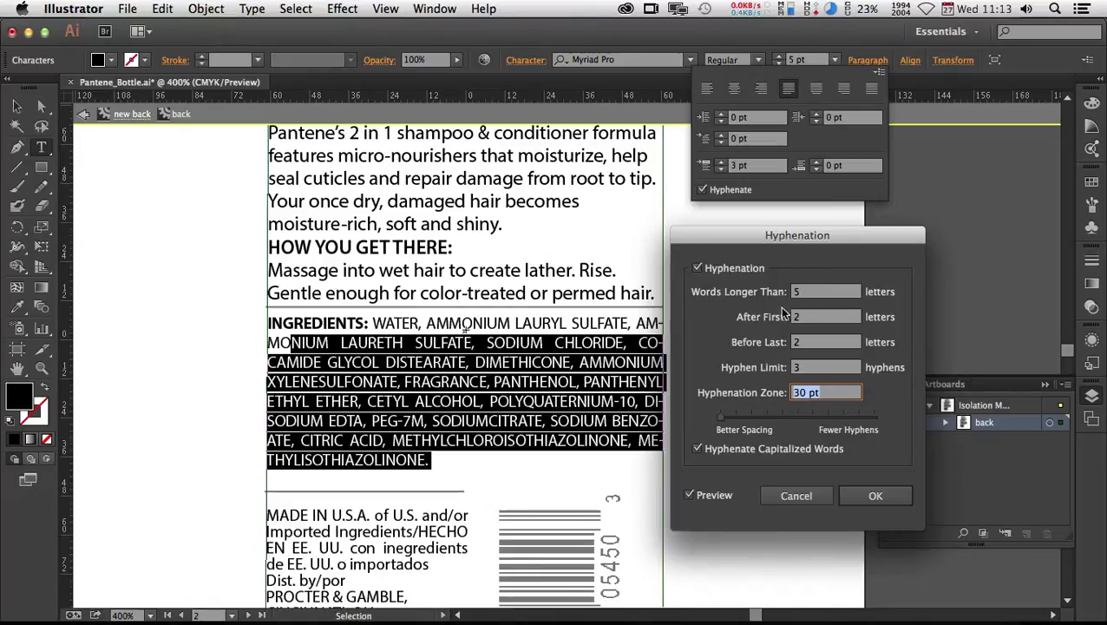
{"action": "left_click", "coordinate": [871, 494]}
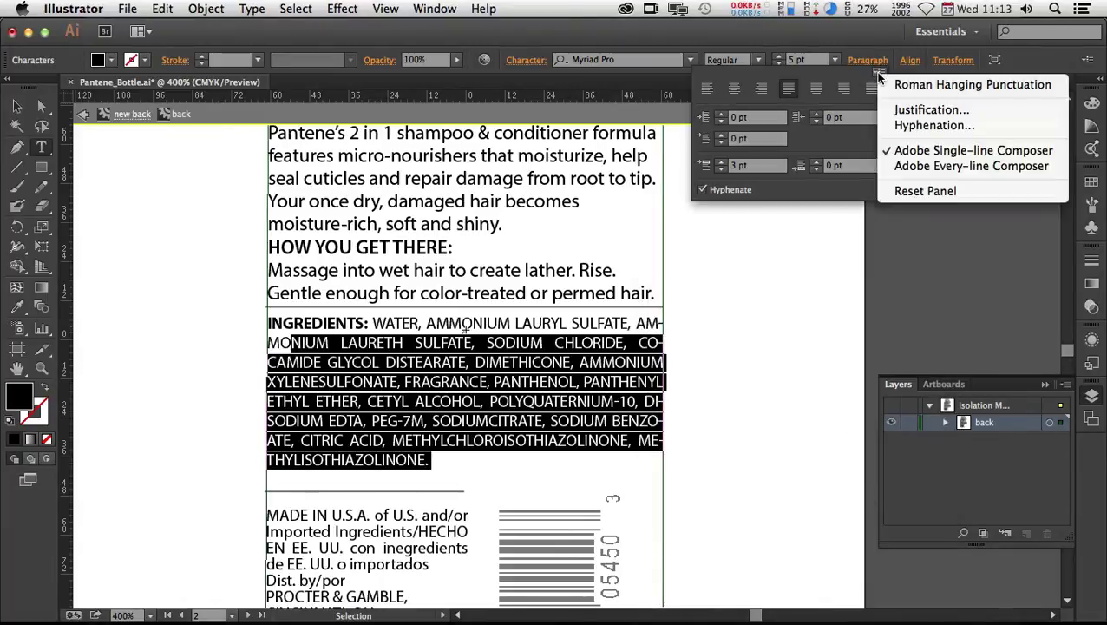
- Switch the ingredients paragraph to the Adobe Every-line Composer
{"action": "left_click", "coordinate": [879, 72]}
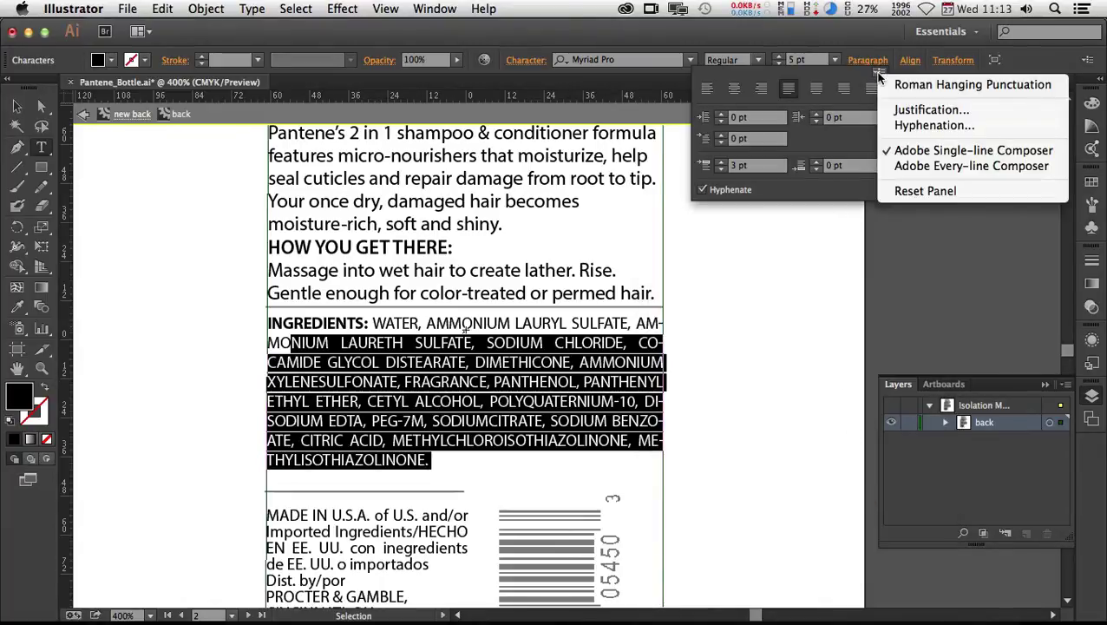
{"action": "left_click", "coordinate": [909, 167]}
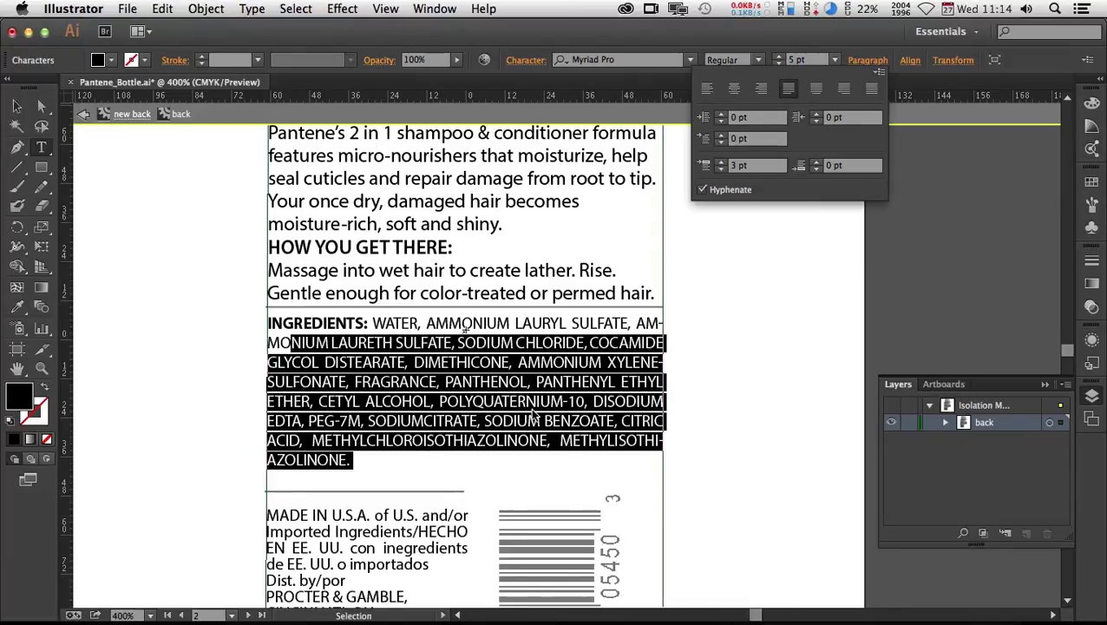
- Turn on Type > Show Hidden Characters and place the insertion point in the ingredients text
{"action": "left_click", "coordinate": [398, 441]}
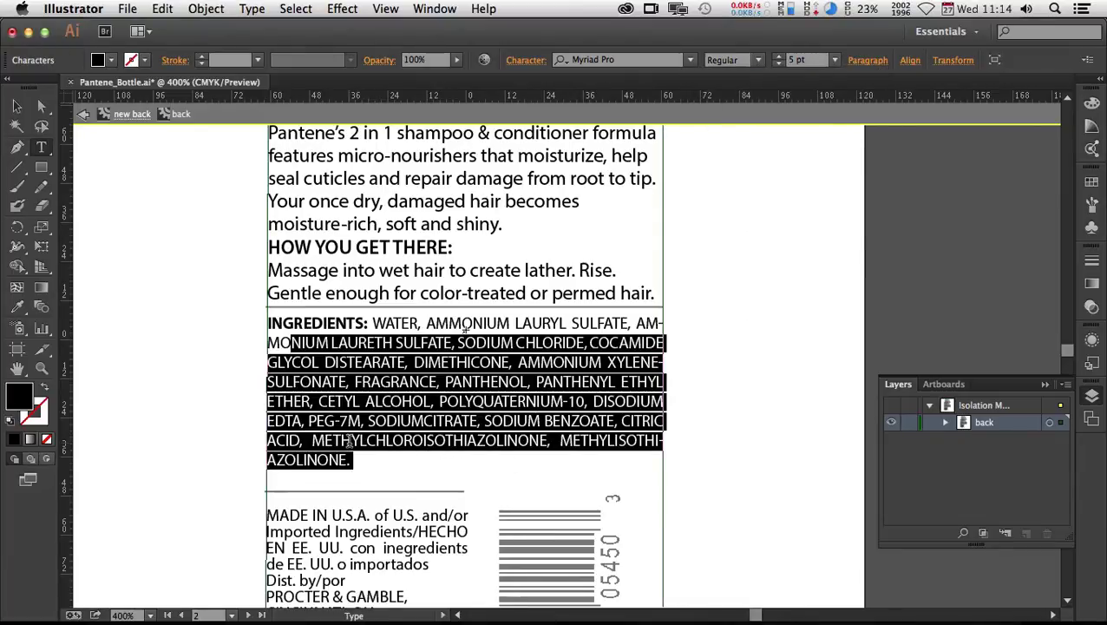
{"action": "left_click", "coordinate": [356, 440]}
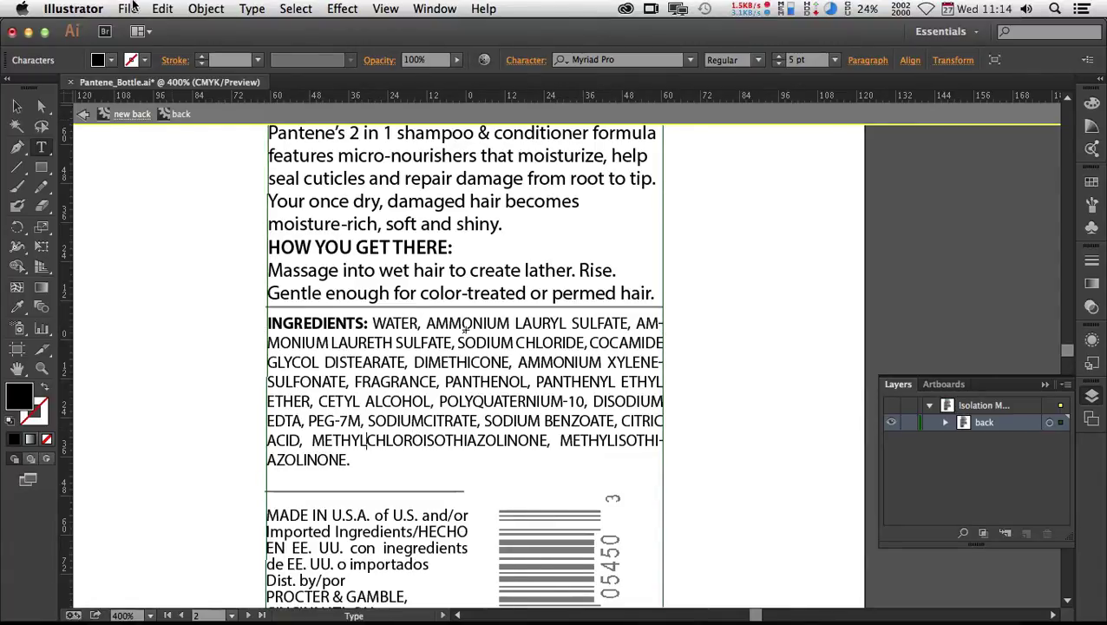
{"action": "left_click", "coordinate": [245, 7]}
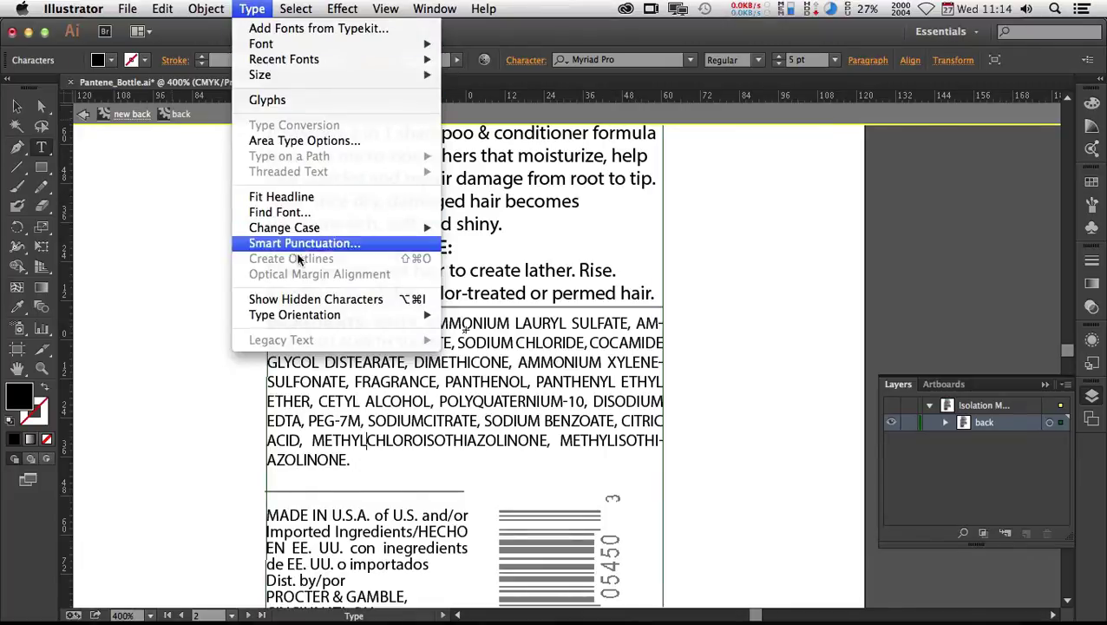
{"action": "left_click", "coordinate": [330, 299]}
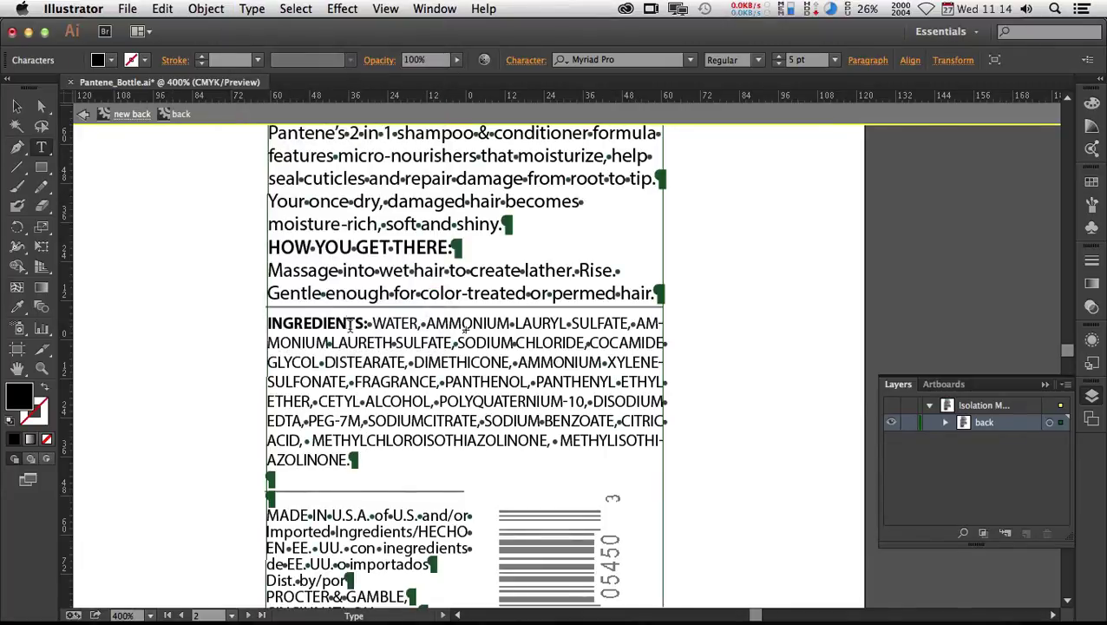
{"action": "left_click", "coordinate": [365, 440]}
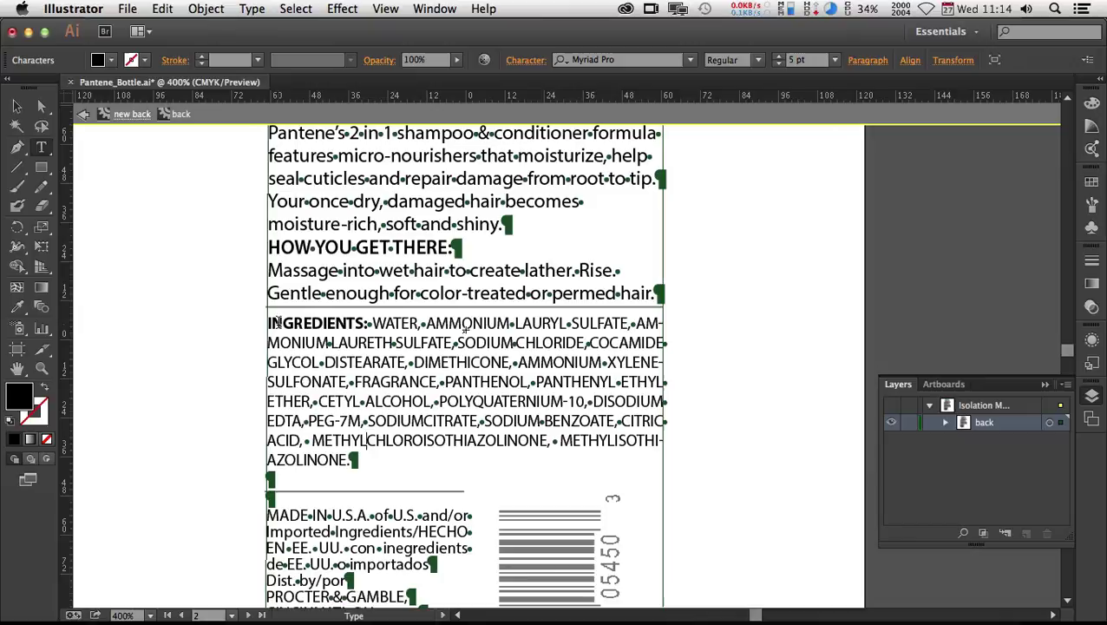
- Give the selected ingredients paragraph Optical kerning and -12 tracking
{"action": "left_click_drag", "start_coordinate": [269, 323], "coordinate": [370, 453]}
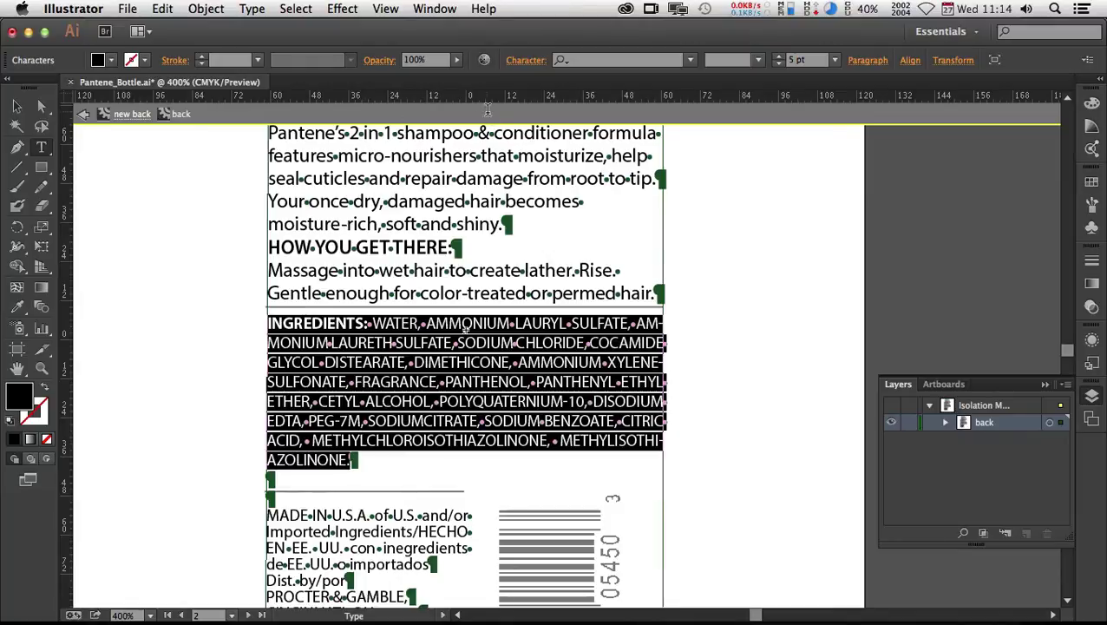
{"action": "left_click", "coordinate": [520, 59]}
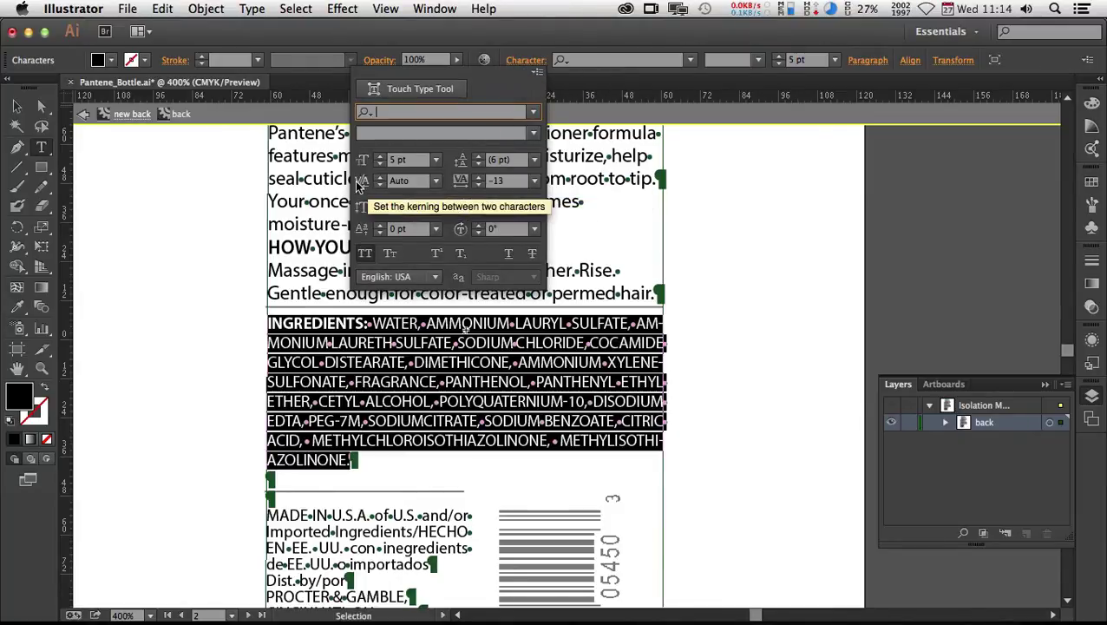
{"action": "left_click", "coordinate": [434, 181]}
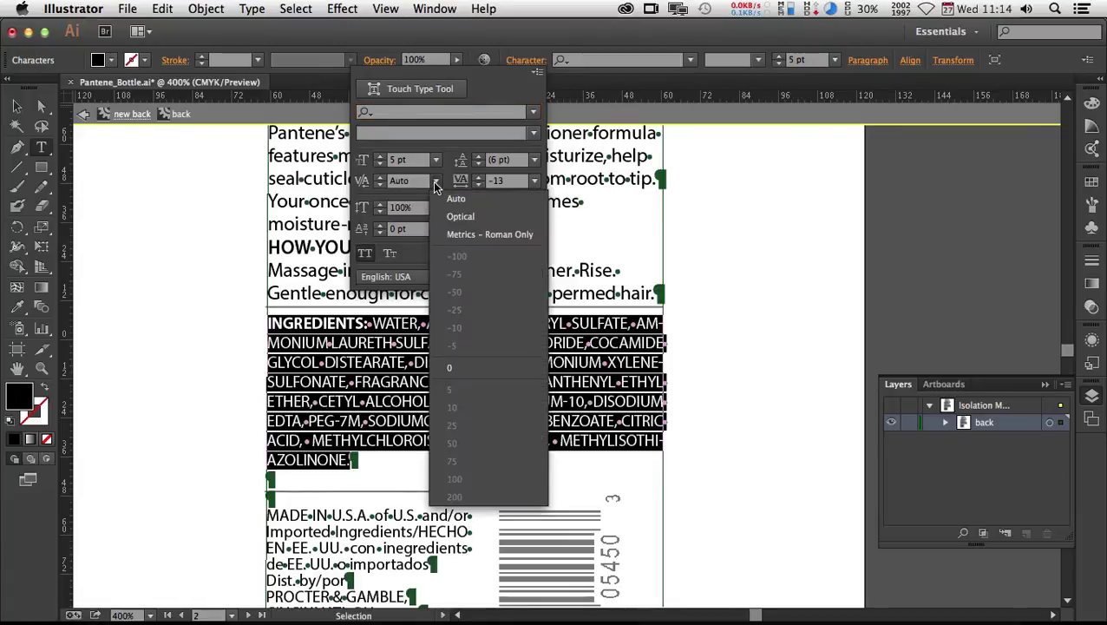
{"action": "left_click", "coordinate": [450, 217]}
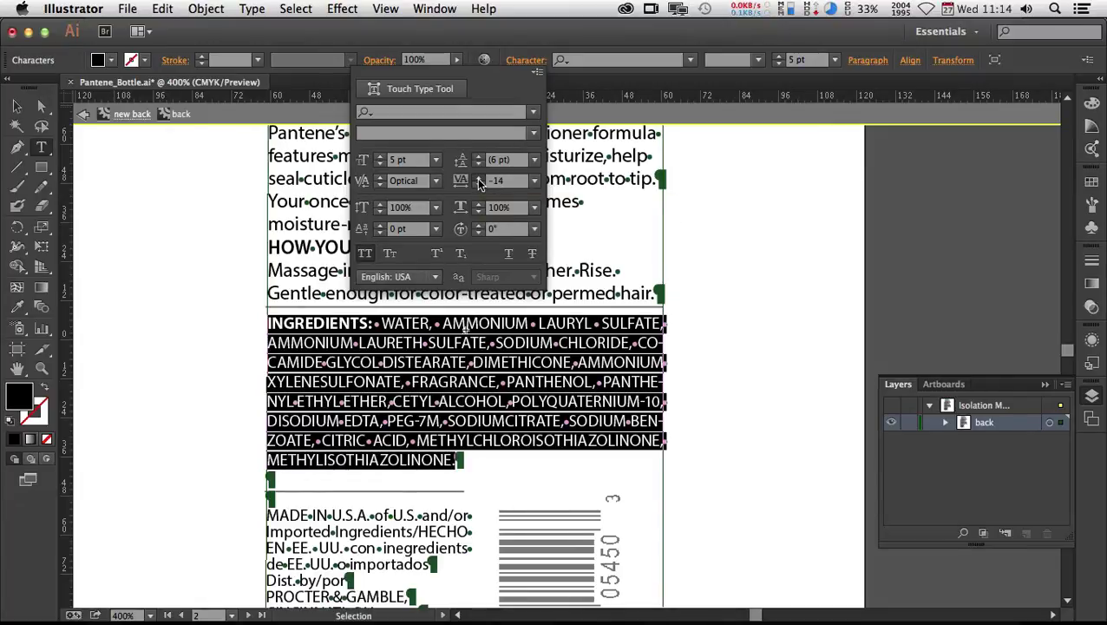
{"action": "left_click", "coordinate": [478, 177]}
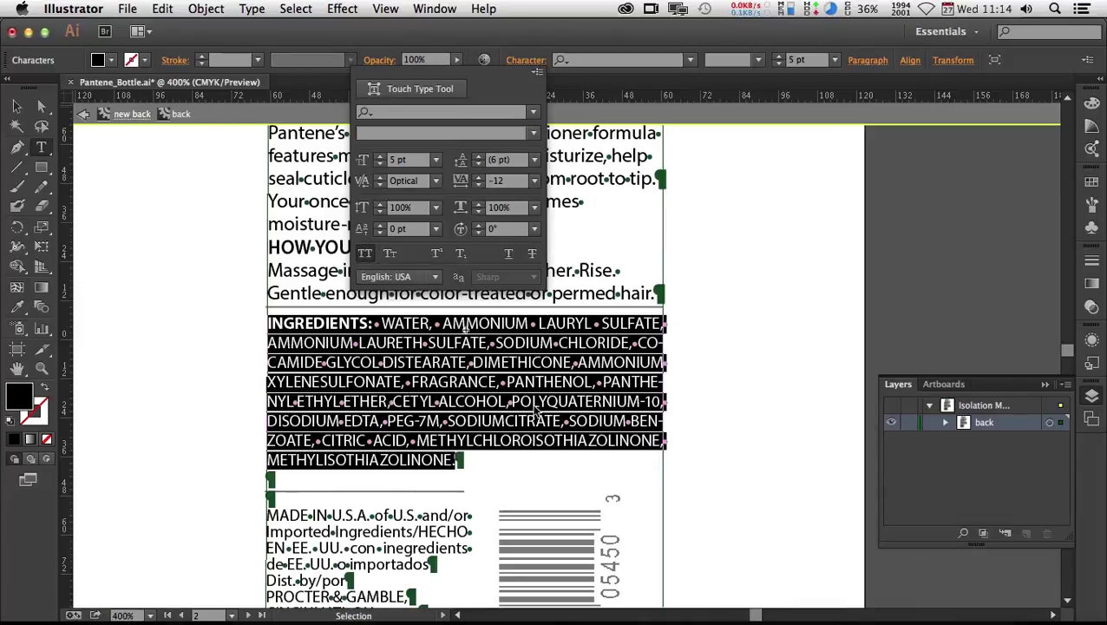
{"action": "key", "text": "Escape"}
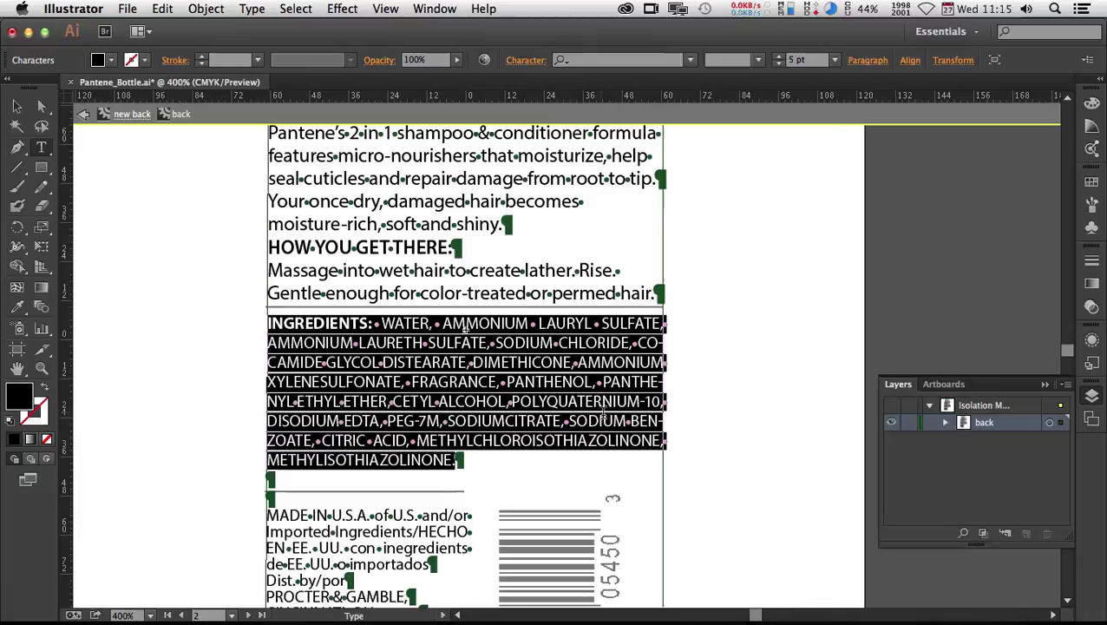
- Force a line break after SODIUM CHLORIDE so COCAMIDE starts a new line, then select that line
{"action": "left_click", "coordinate": [630, 420]}
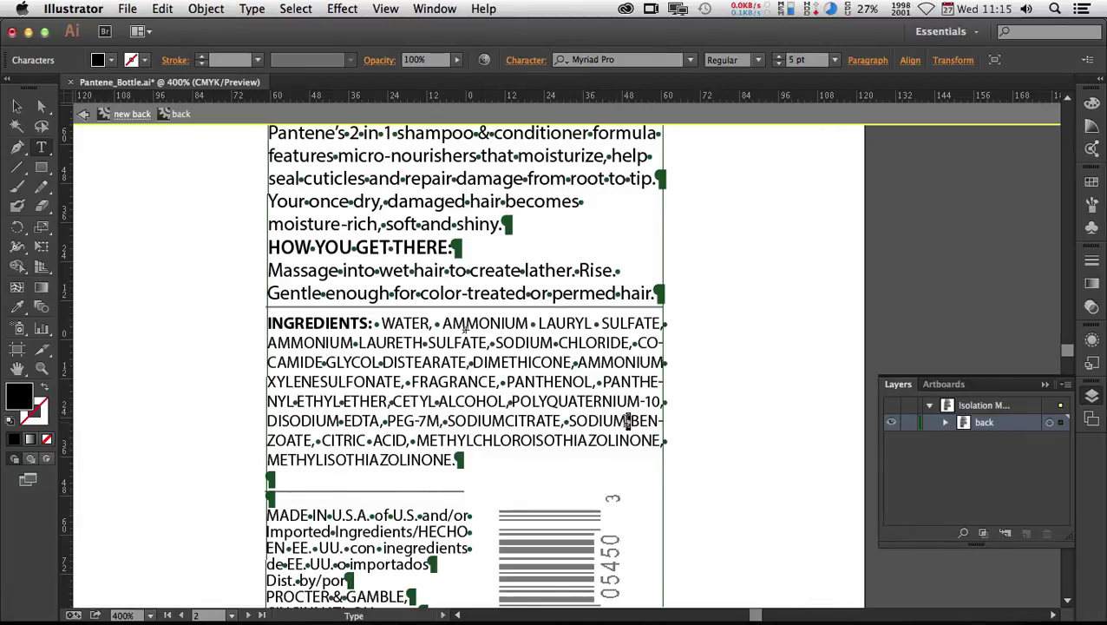
{"action": "key", "text": "super+shift+j"}
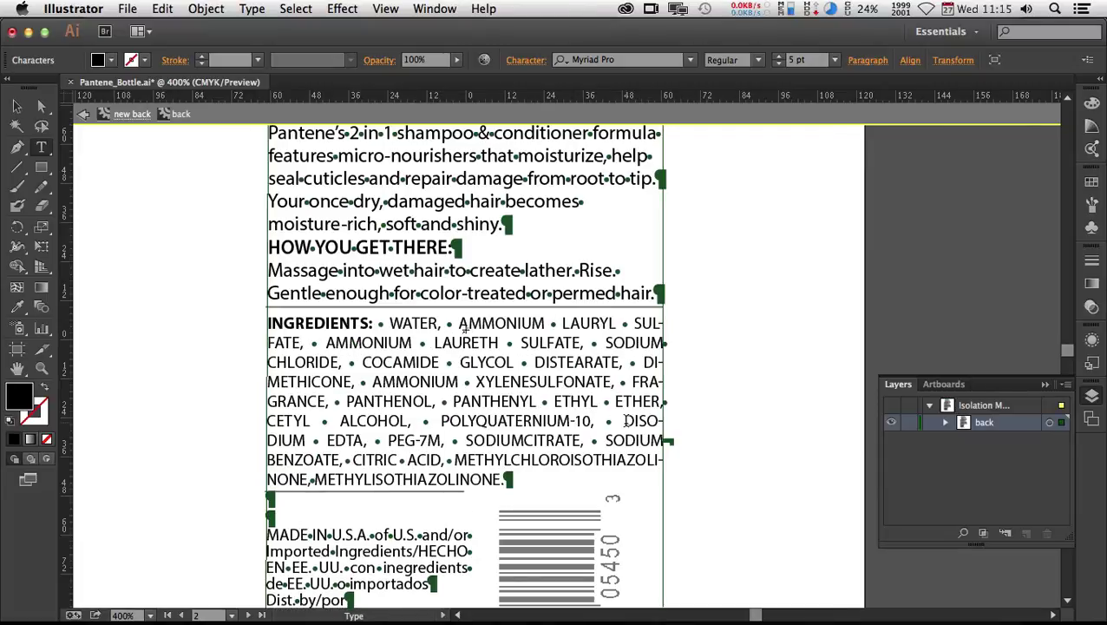
{"action": "key", "text": "super+z"}
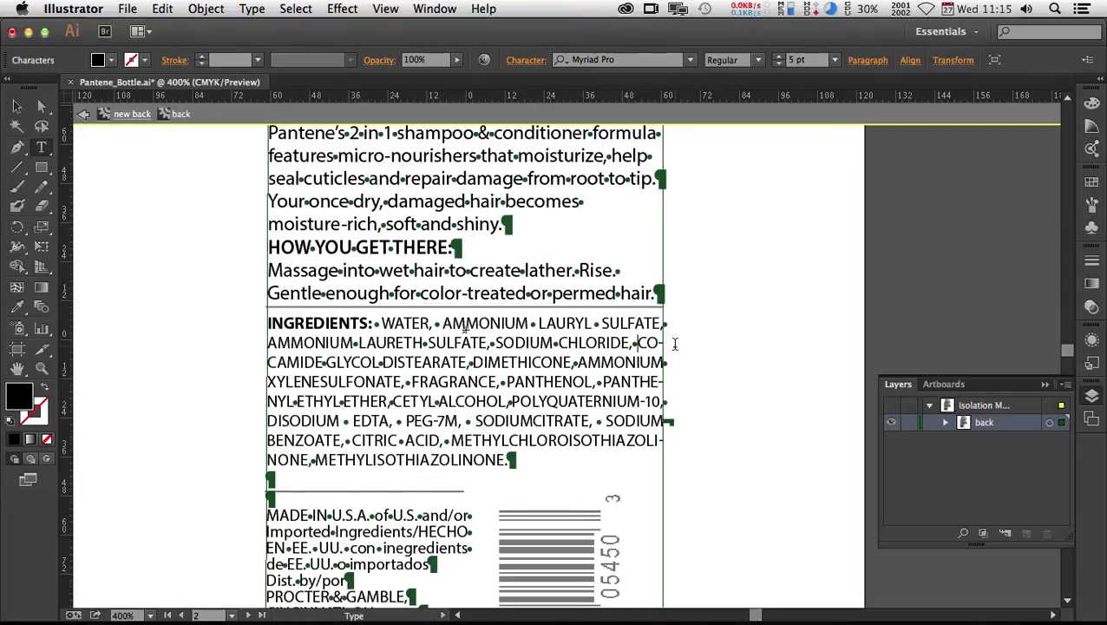
{"action": "key", "text": "shift+Return"}
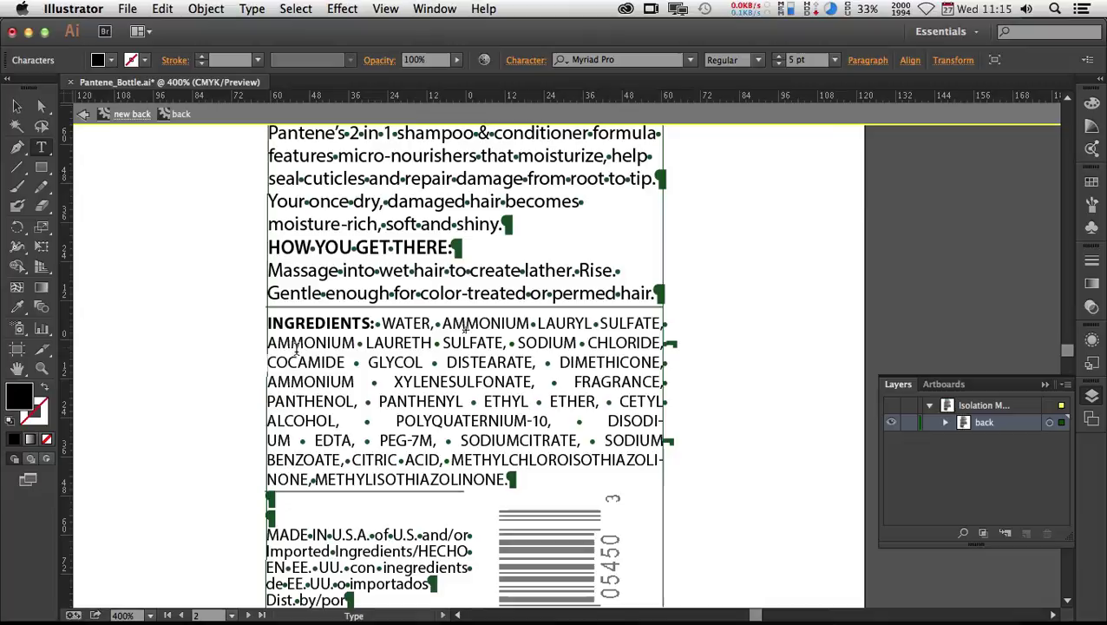
{"action": "left_click_drag", "start_coordinate": [267, 362], "coordinate": [356, 379]}
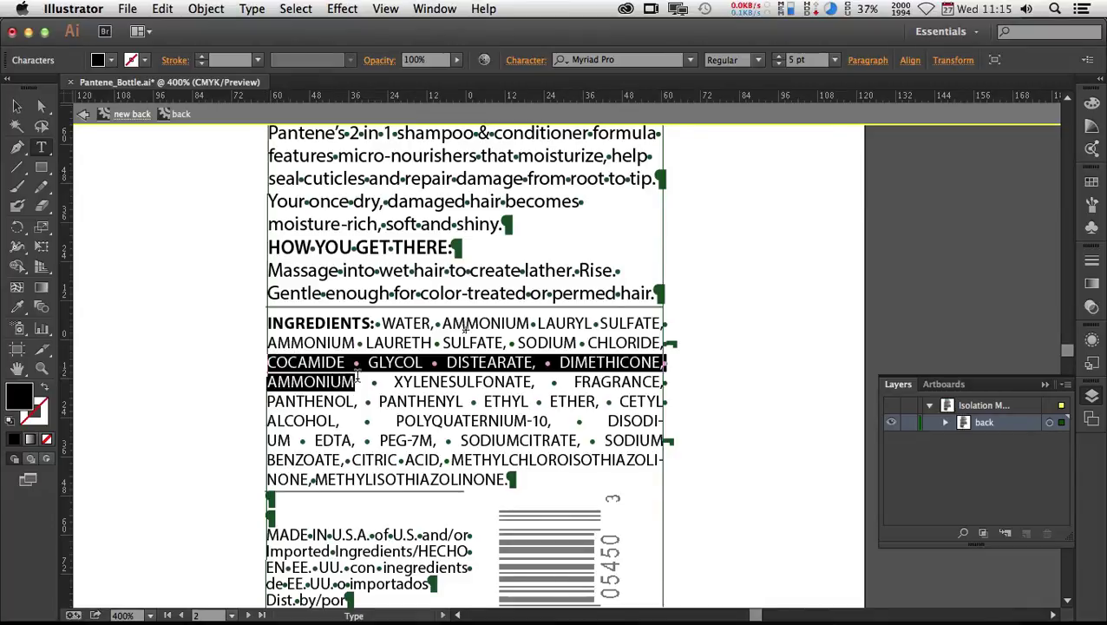
- Tighten the COCAMIDE line's tracking from -12 to -16 in the Character panel
{"action": "left_click", "coordinate": [525, 61]}
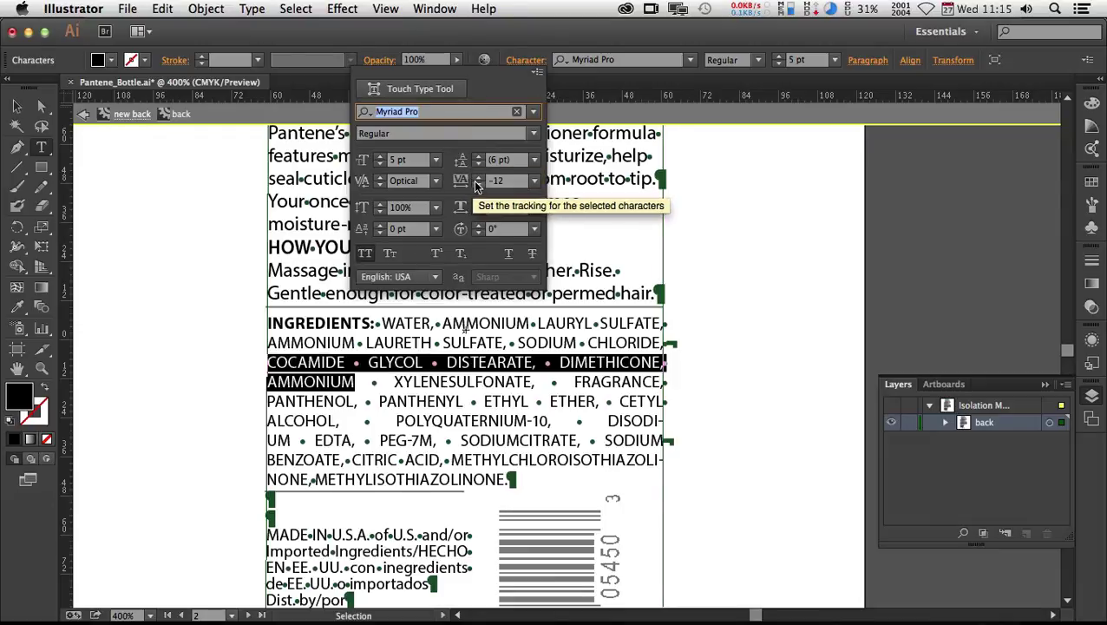
{"action": "left_click", "coordinate": [476, 184]}
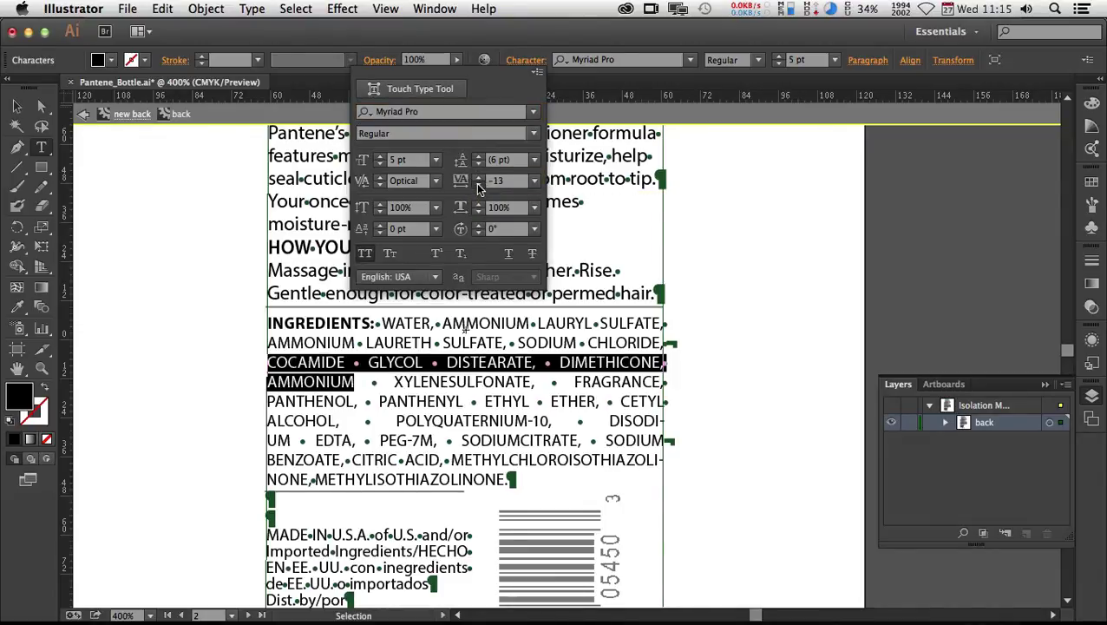
{"action": "double_click", "coordinate": [476, 183]}
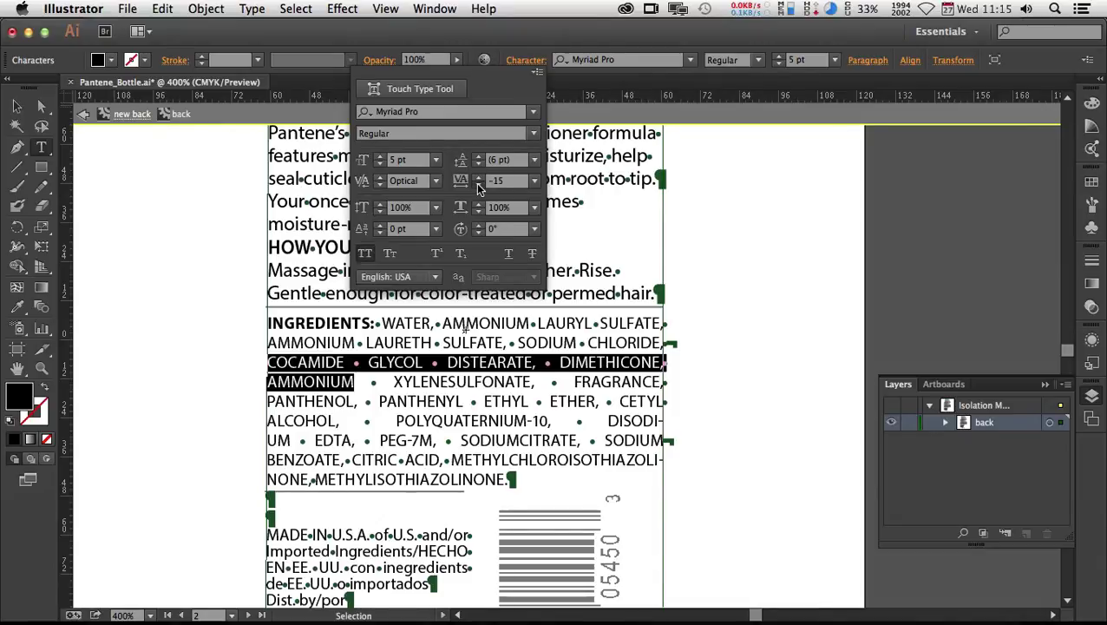
{"action": "left_click", "coordinate": [475, 182]}
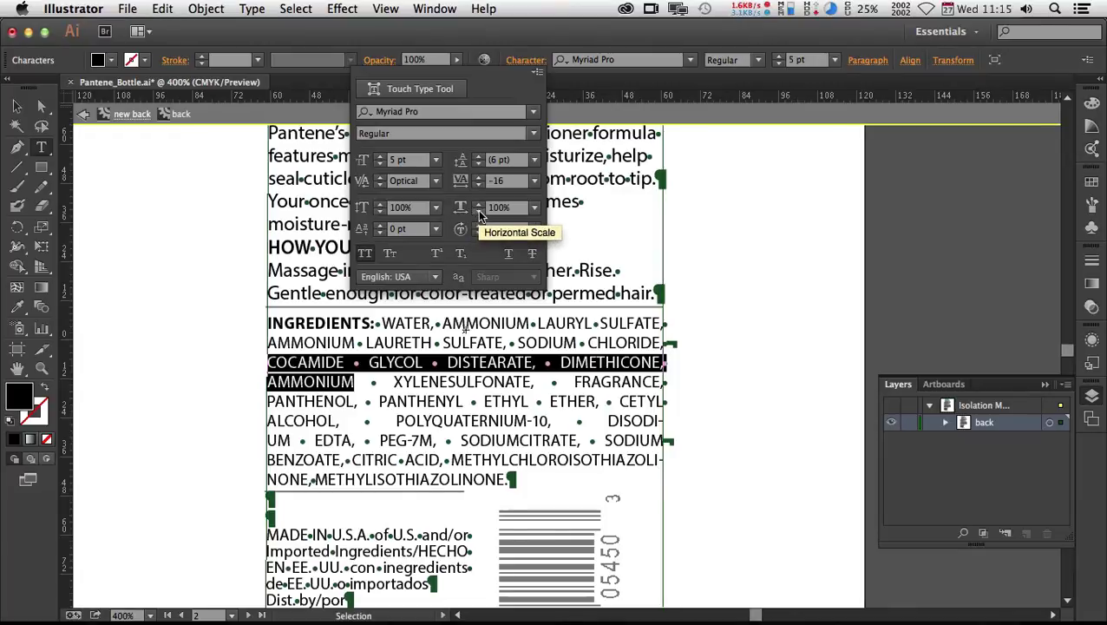
- Step the COCAMIDE line's horizontal scale down from 100% to 95%
{"action": "left_click", "coordinate": [478, 210]}
{"action": "left_click", "coordinate": [477, 211]}
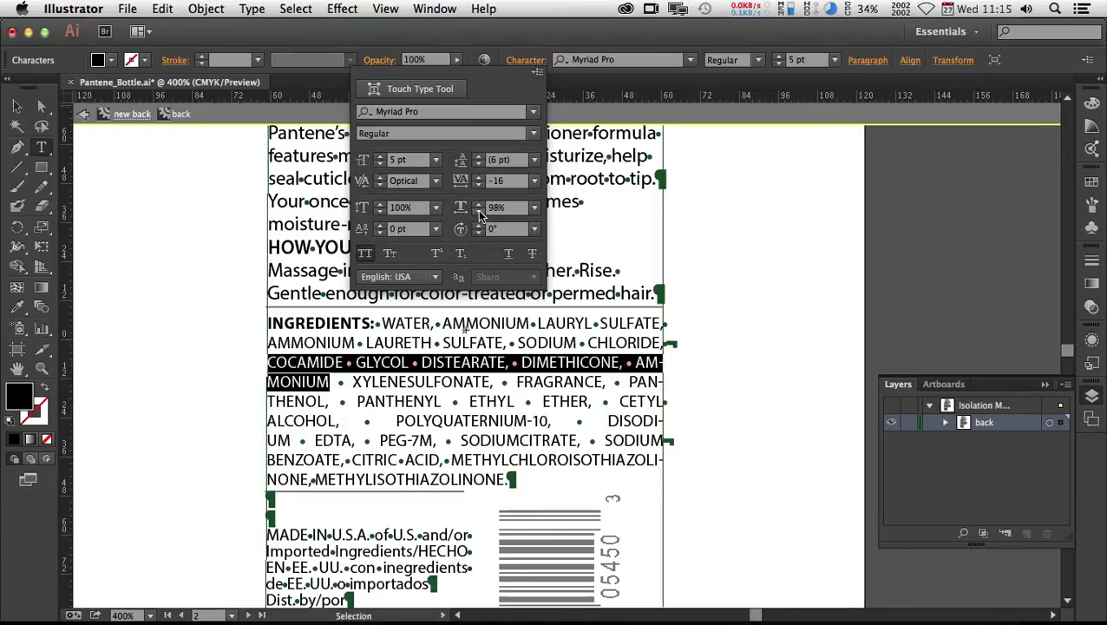
{"action": "left_click", "coordinate": [477, 211]}
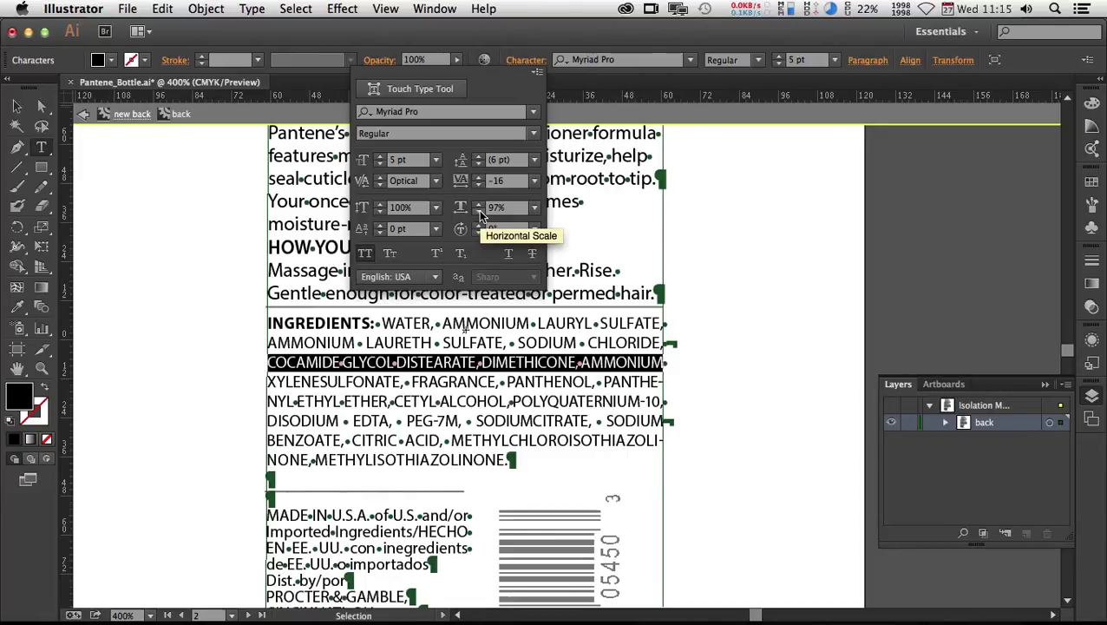
{"action": "left_click", "coordinate": [479, 210]}
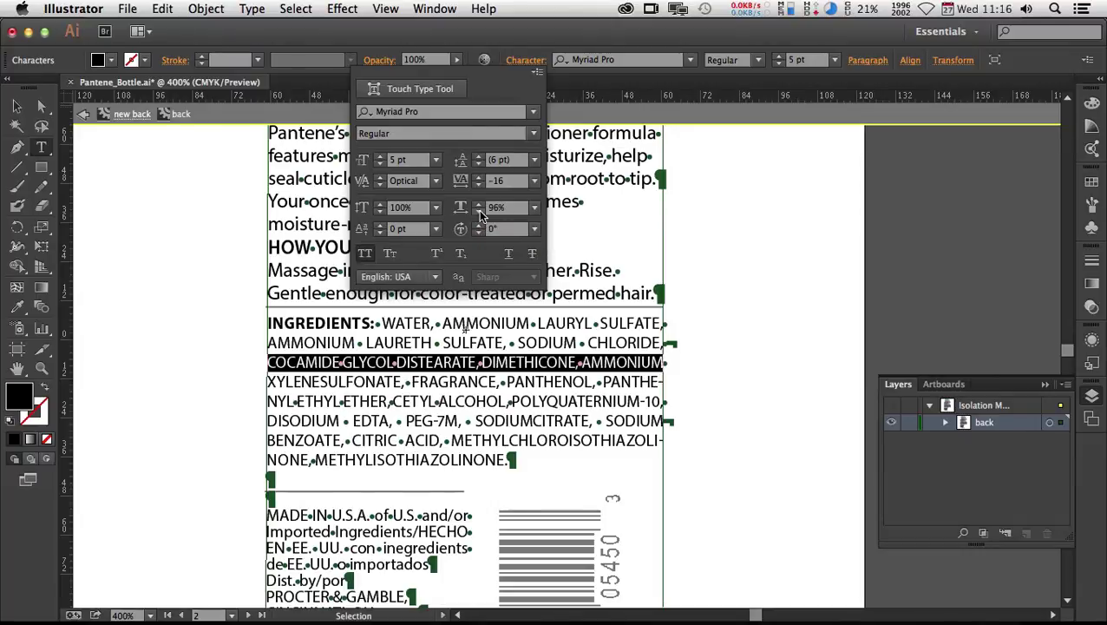
{"action": "left_click", "coordinate": [478, 211]}
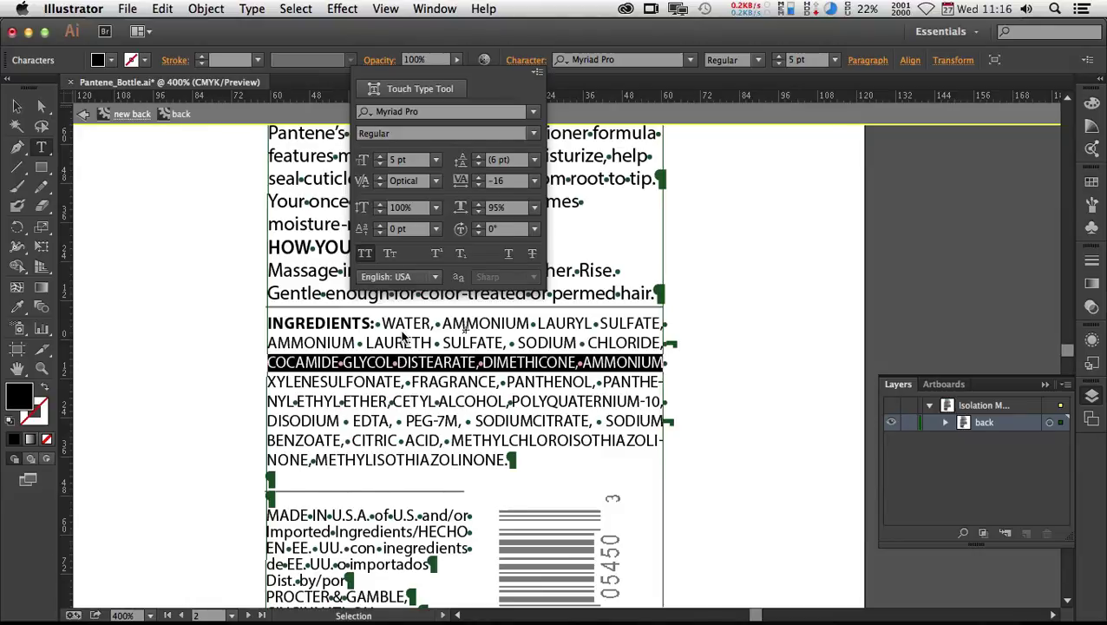
- Choose Myriad Pro's Condensed style for the COCAMIDE-to-AMMONIUM run from the font style list
{"action": "left_click", "coordinate": [535, 134]}
{"action": "key", "text": "Escape"}
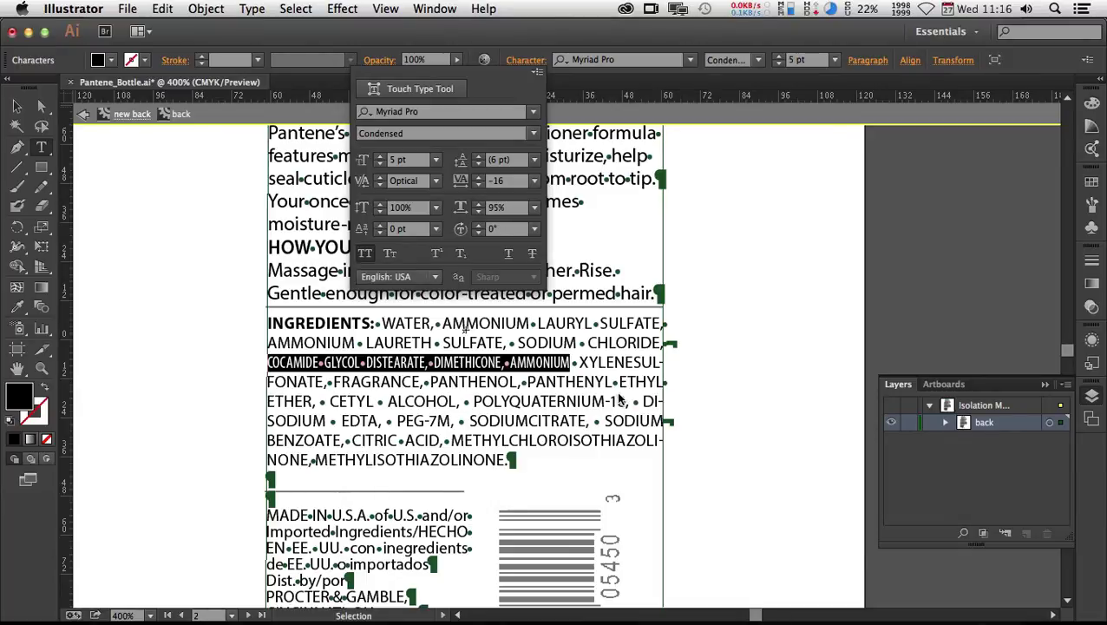
- Select the whole INGREDIENTS paragraph and open its Justification settings with Preview enabled
{"action": "triple_click", "coordinate": [619, 398]}
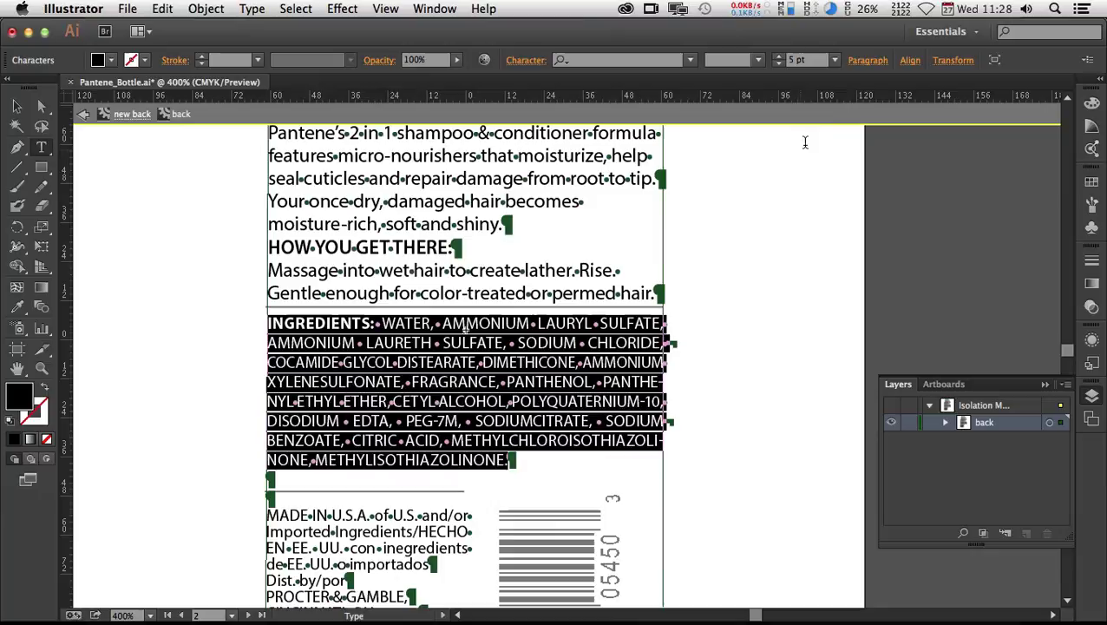
{"action": "left_click", "coordinate": [866, 65]}
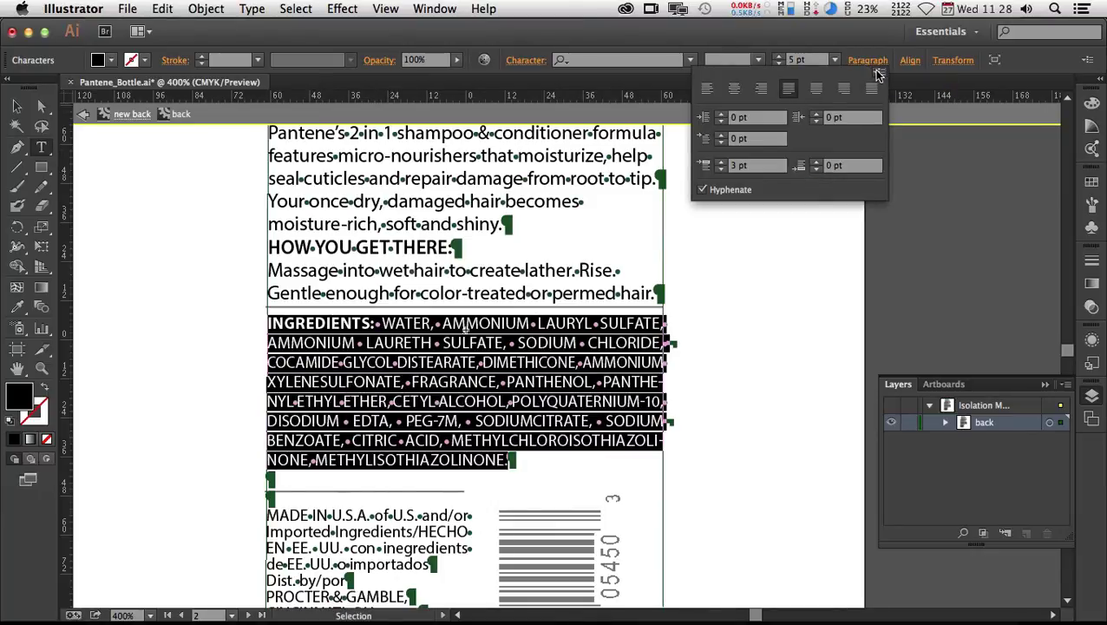
{"action": "left_click", "coordinate": [879, 70]}
{"action": "left_click", "coordinate": [917, 112]}
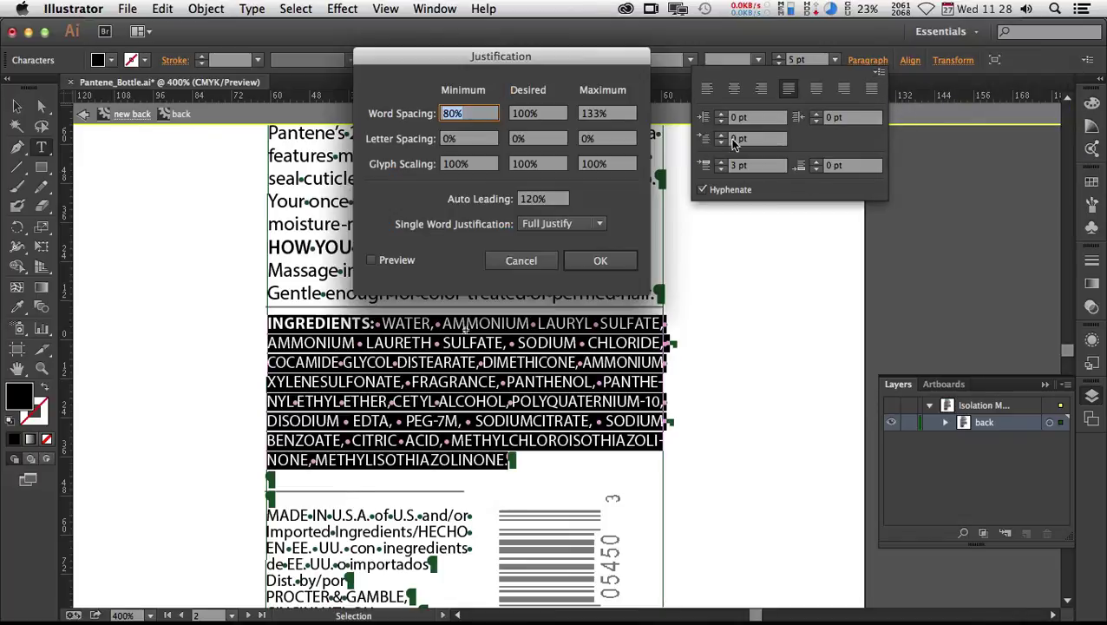
{"action": "left_click", "coordinate": [389, 263]}
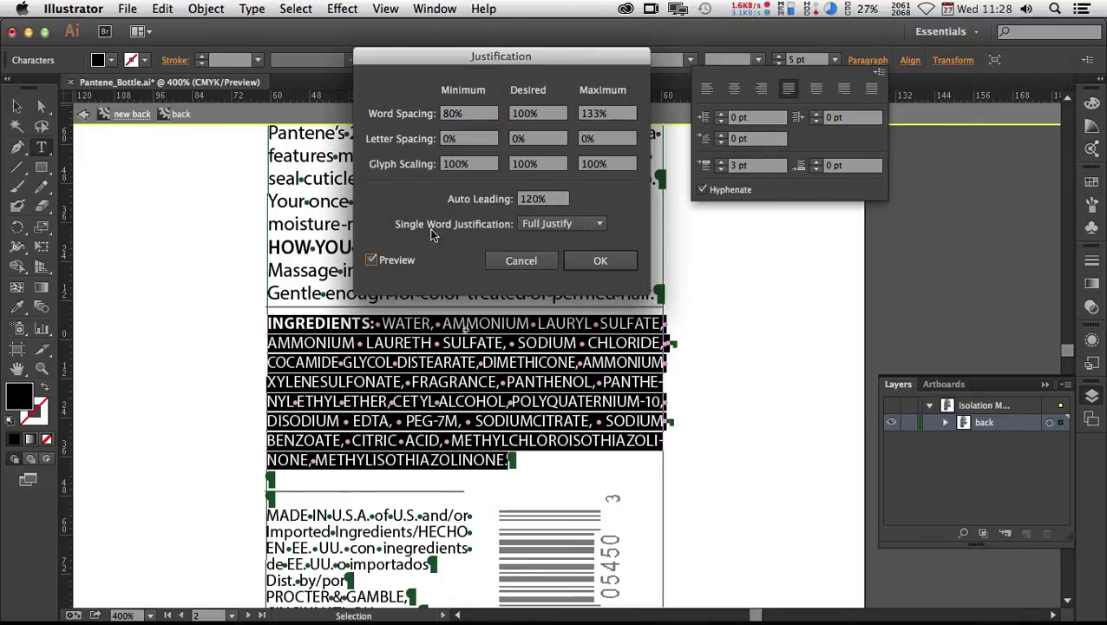
- Reduce word spacing to 58% minimum and 92% desired
{"action": "left_click", "coordinate": [448, 117]}
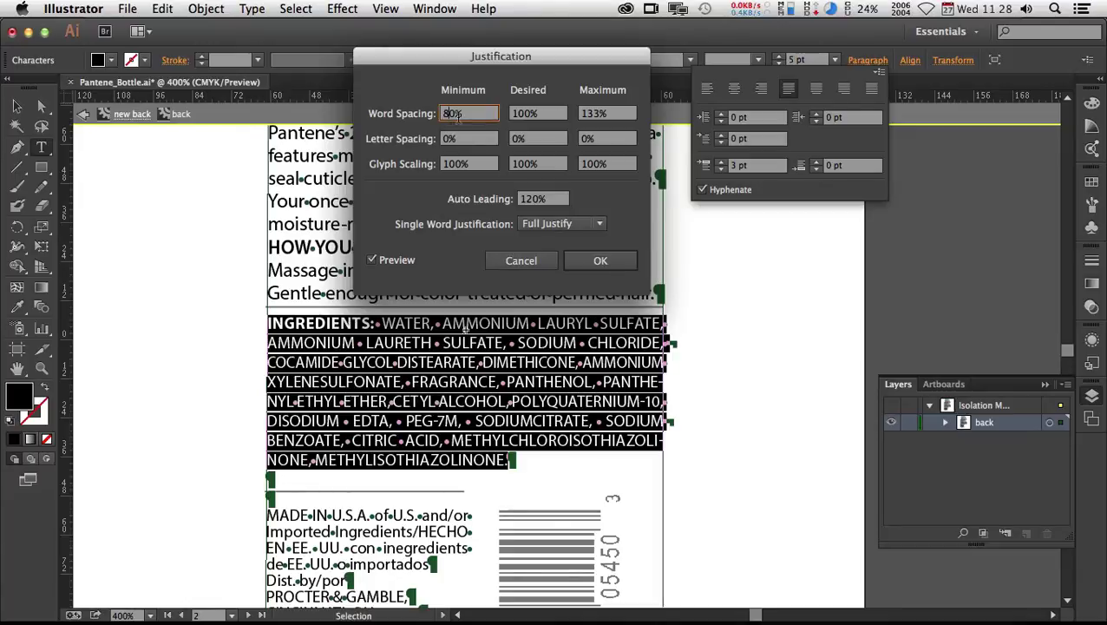
{"action": "key", "text": "Down"}
{"action": "key", "text": "Down"}
{"action": "key", "text": "Down"}
{"action": "key", "text": "Down"}
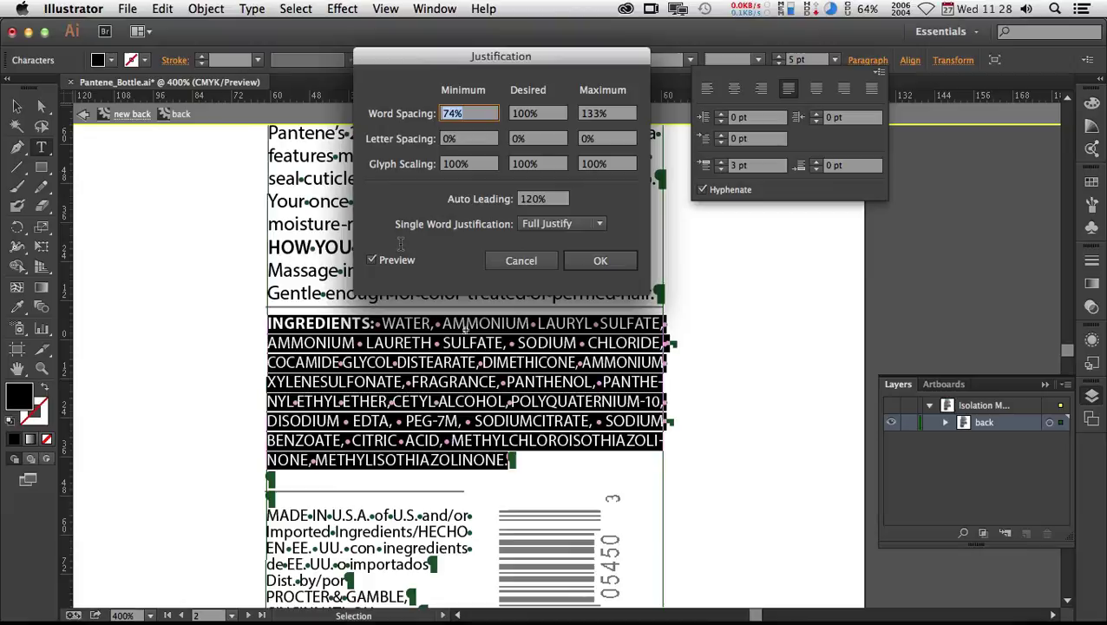
{"action": "key", "text": "Down"}
{"action": "key", "text": "Down"}
{"action": "key", "text": "Down"}
{"action": "key", "text": "Down"}
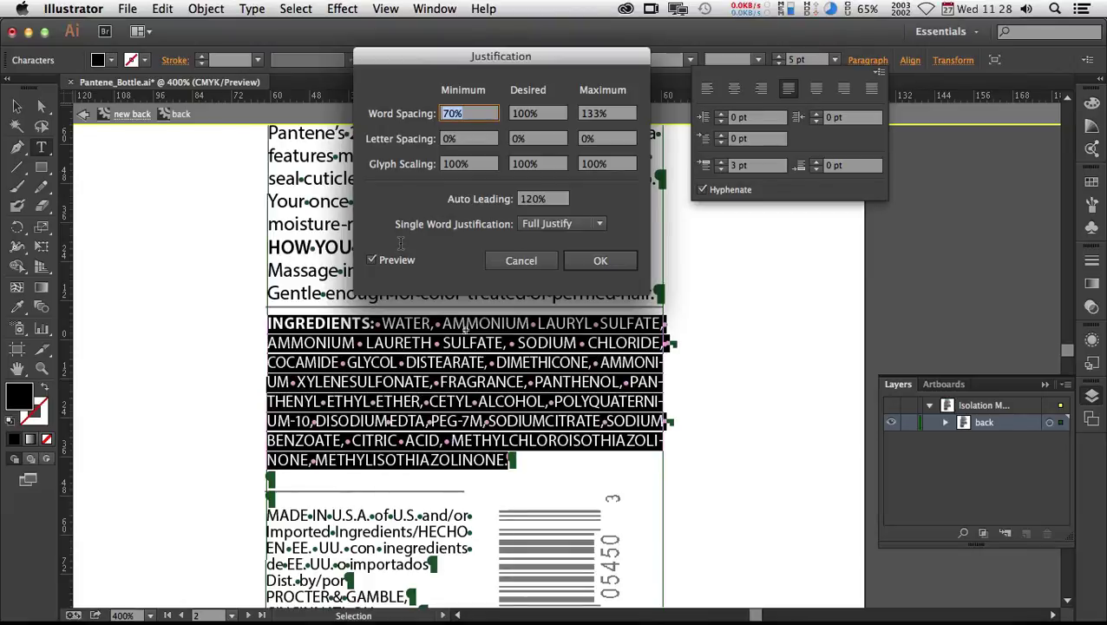
{"action": "key", "text": "Down"}
{"action": "key", "text": "Down"}
{"action": "key", "text": "Down"}
{"action": "key", "text": "Down"}
{"action": "key", "text": "Down"}
{"action": "key", "text": "Down"}
{"action": "key", "text": "Down"}
{"action": "key", "text": "Down"}
{"action": "key", "text": "Down"}
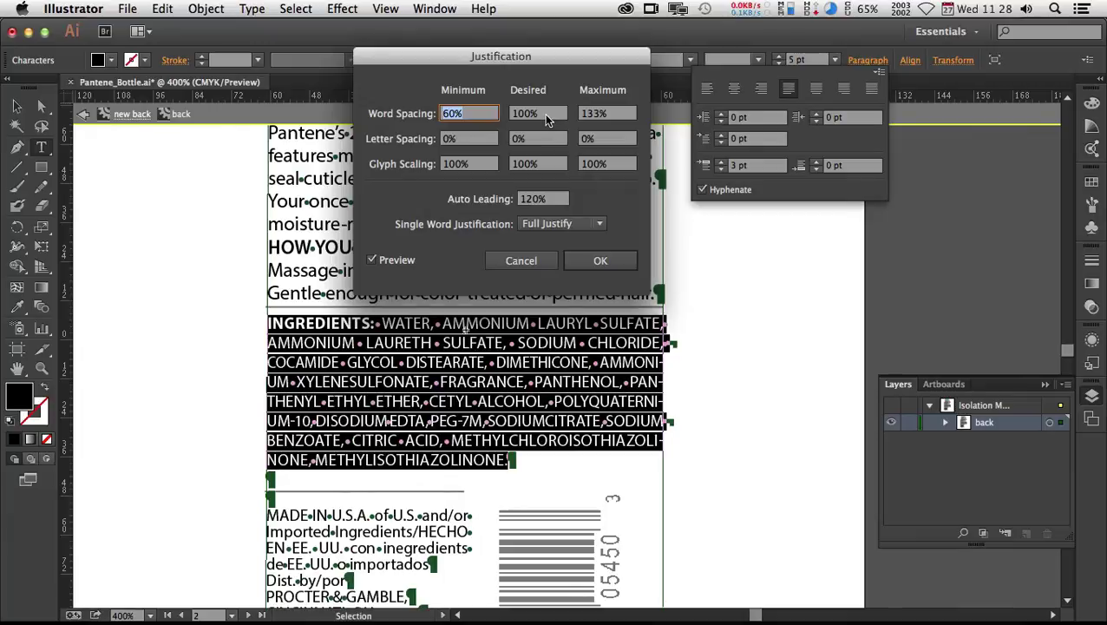
{"action": "key", "text": "Tab"}
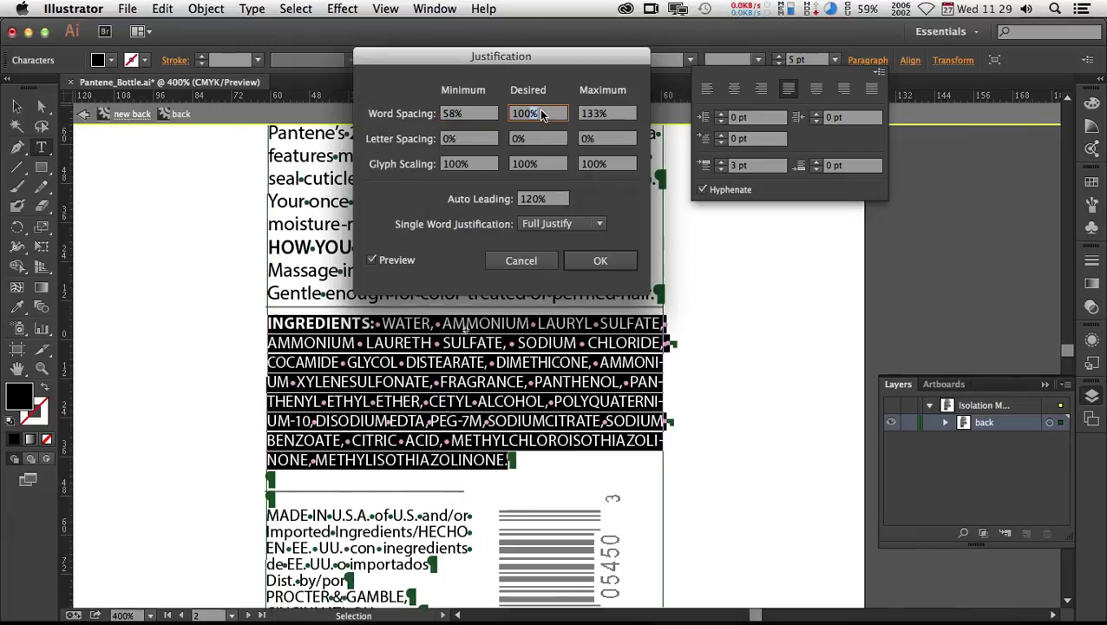
{"action": "key", "text": "Down"}
{"action": "key", "text": "Down"}
{"action": "key", "text": "Down"}
{"action": "key", "text": "Down"}
{"action": "key", "text": "Down"}
{"action": "key", "text": "Down"}
{"action": "key", "text": "Down"}
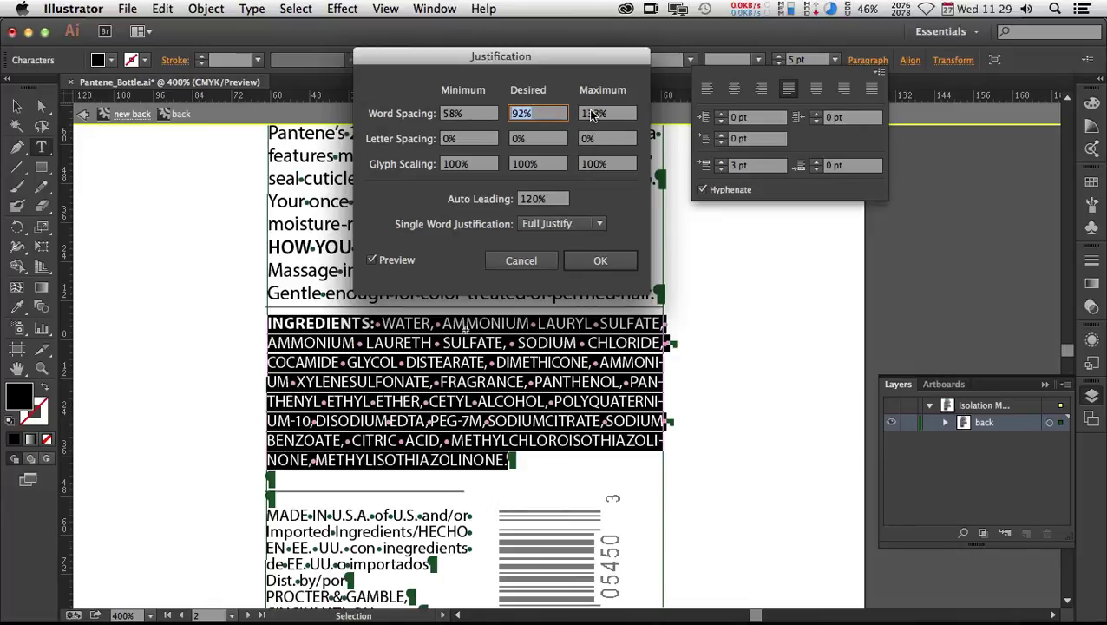
- Tighten minimum letter spacing from -4% to -6% in the Justification dialog
{"action": "left_click", "coordinate": [595, 113]}
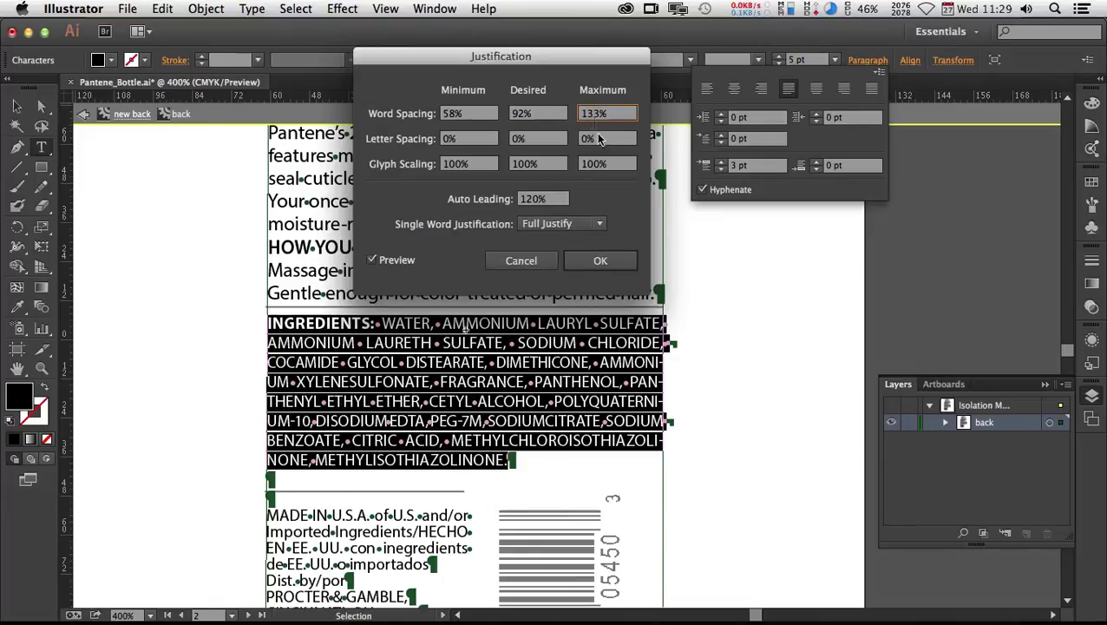
{"action": "left_click", "coordinate": [470, 139]}
{"action": "key", "text": "Down"}
{"action": "key", "text": "Down"}
{"action": "key", "text": "Down"}
{"action": "key", "text": "Down"}
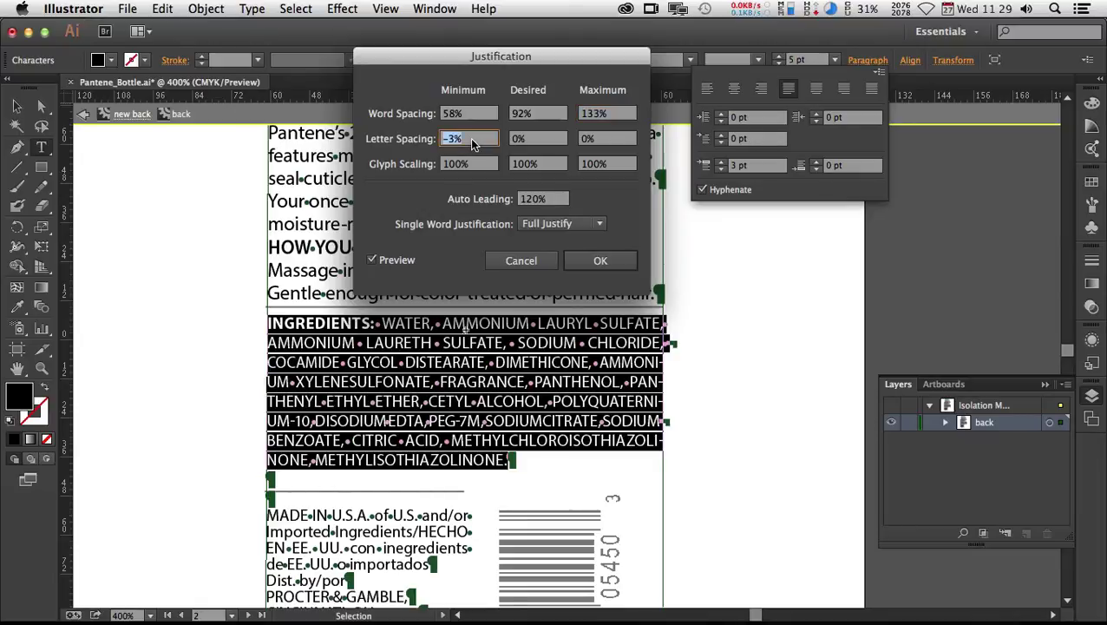
{"action": "key", "text": "Down"}
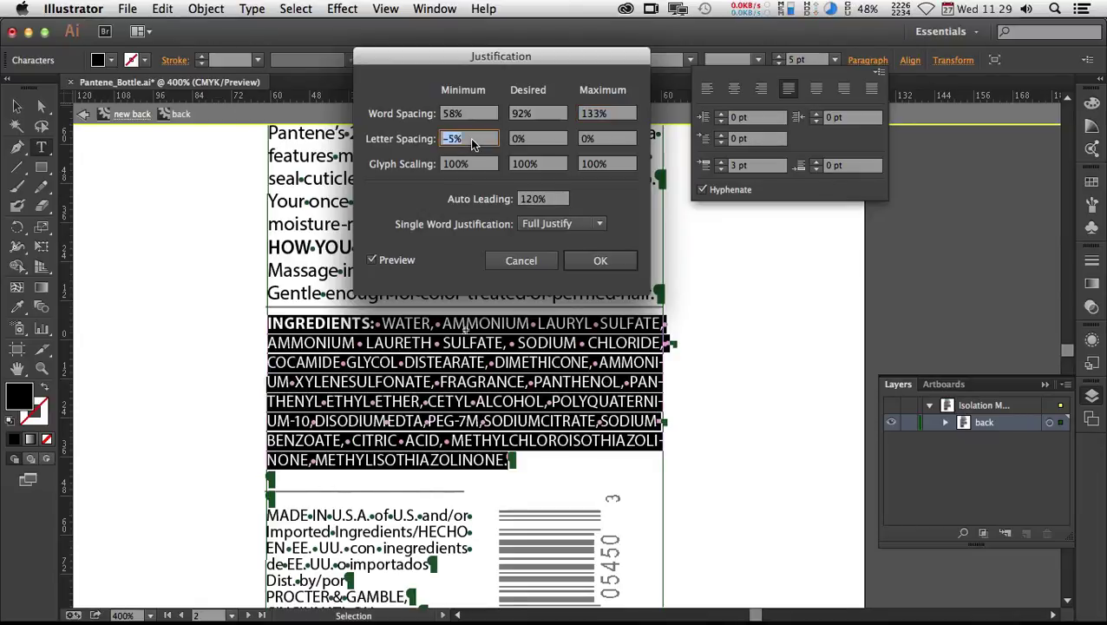
{"action": "key", "text": "Down"}
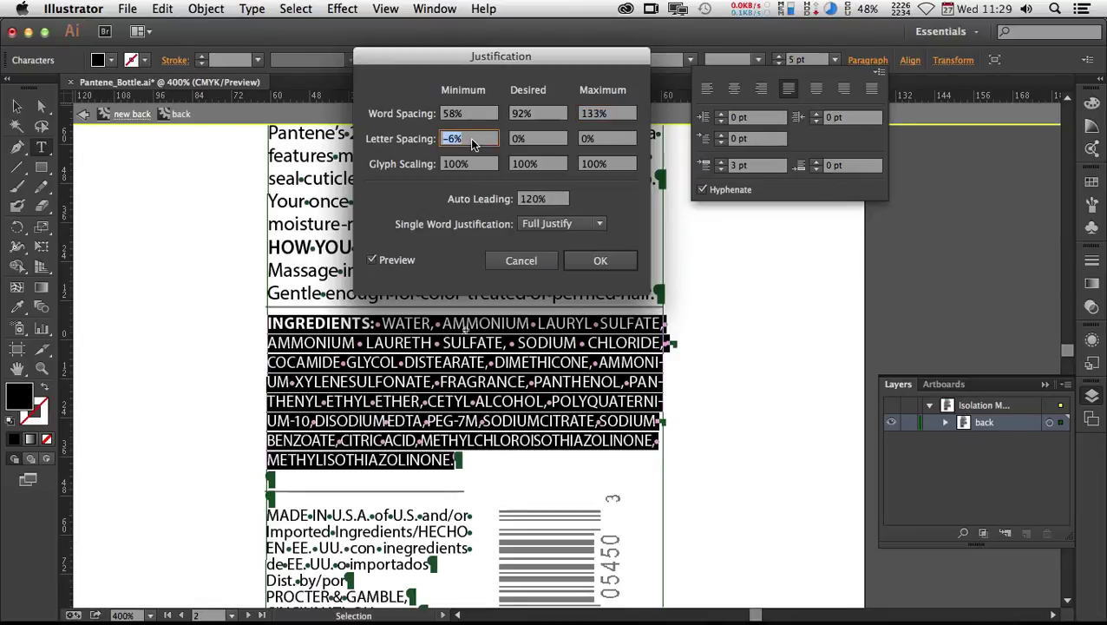
{"action": "left_click", "coordinate": [539, 137]}
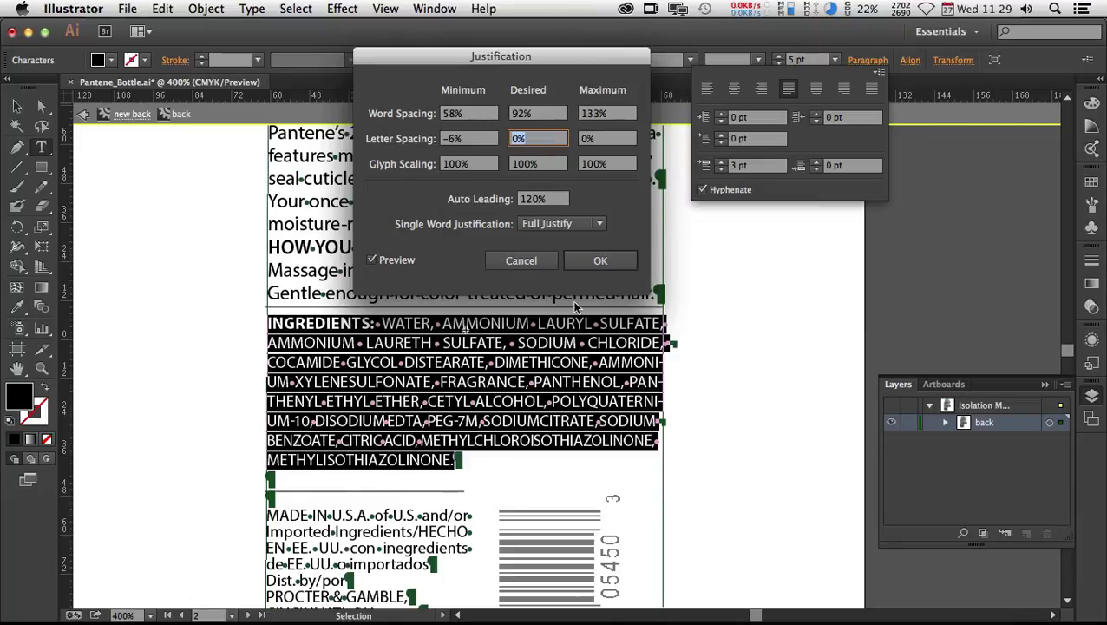
- Keep Full Justify as the Single Word Justification option
{"action": "left_click", "coordinate": [588, 224]}
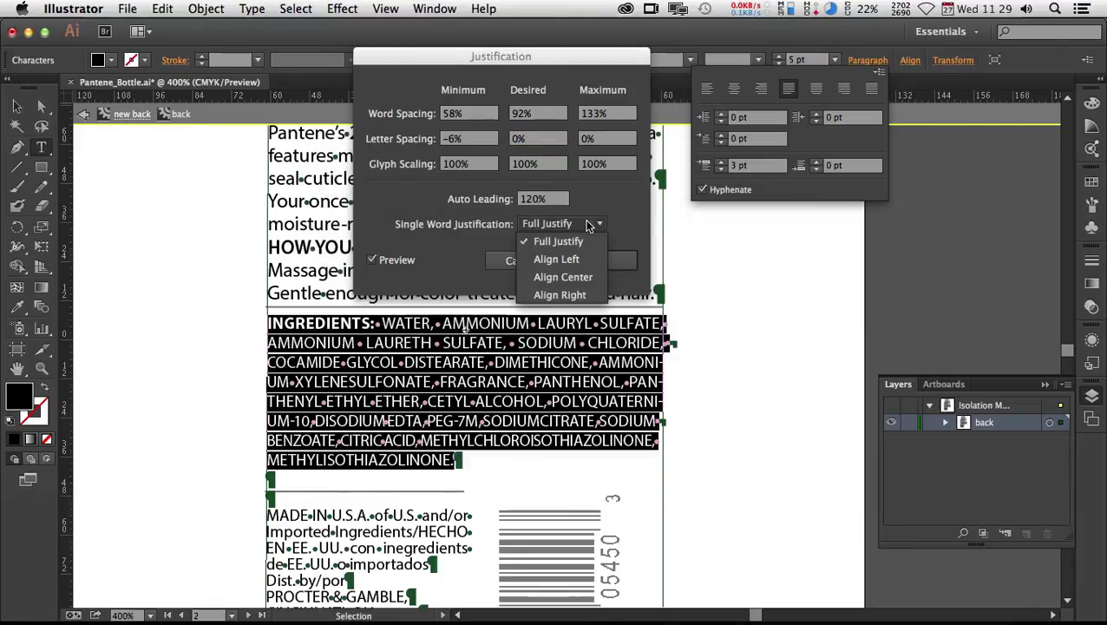
{"action": "left_click", "coordinate": [588, 224]}
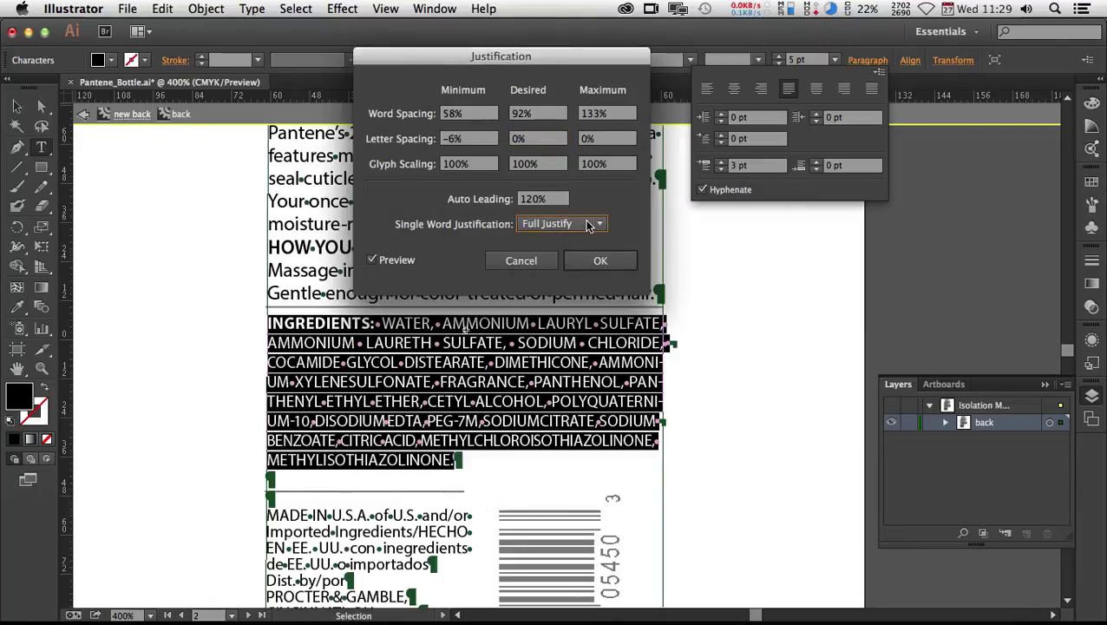
{"action": "left_click", "coordinate": [547, 260]}
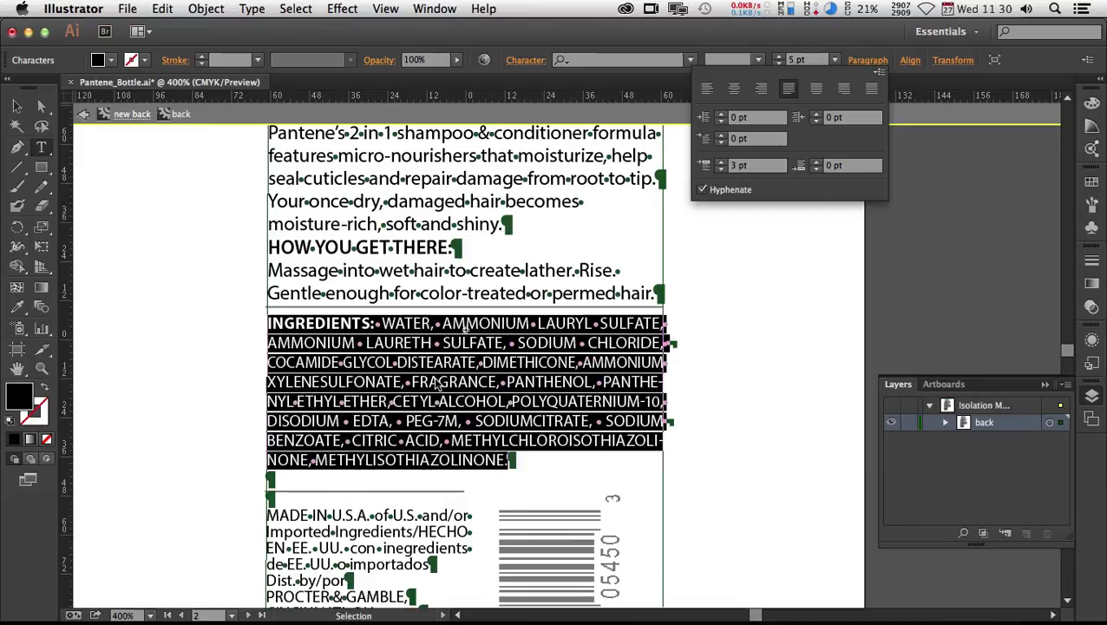